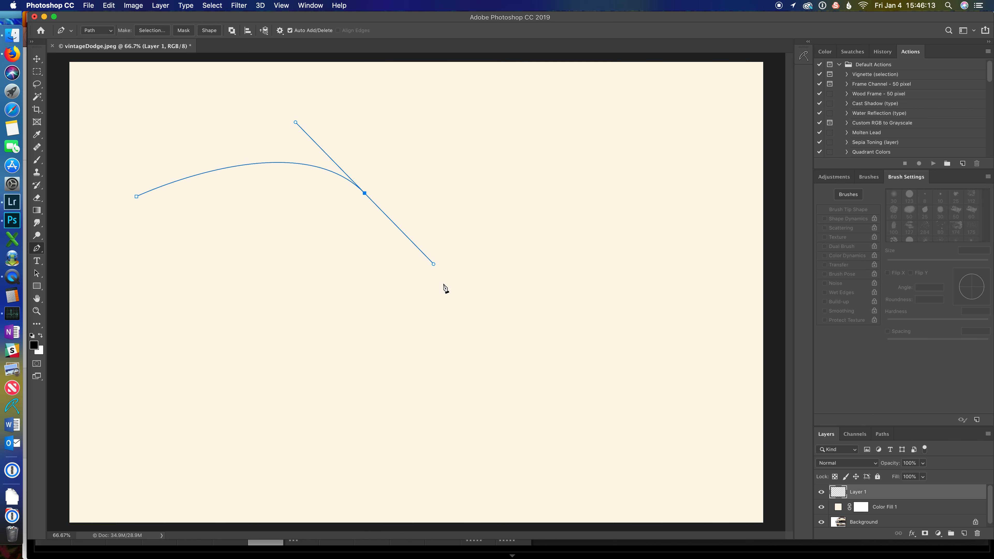
Step: Collapse the handle on the curve's second anchor and add a new smooth anchor point further right
left_click_drag(433, 265, 366, 196)
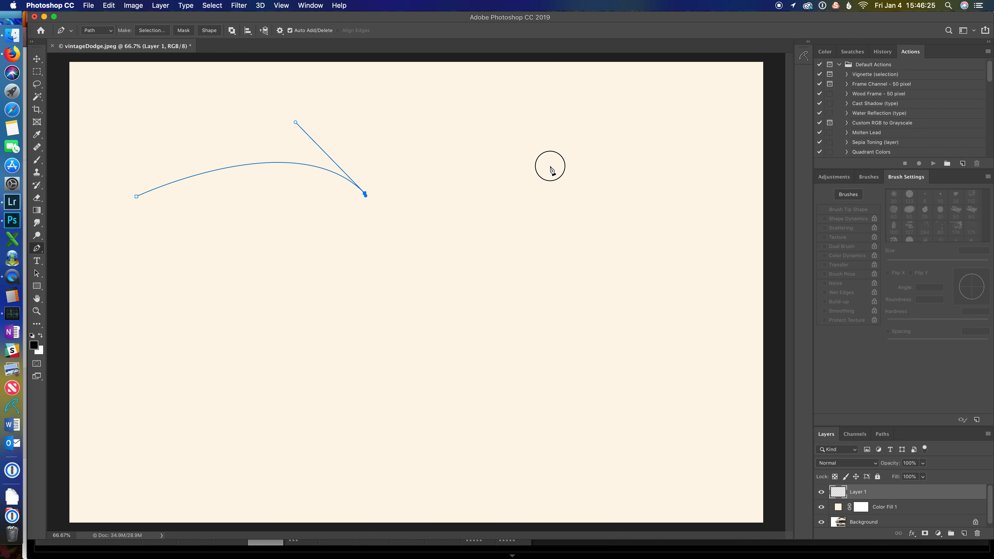
left_click_drag(550, 165, 677, 182)
key("super+z")
key("space")
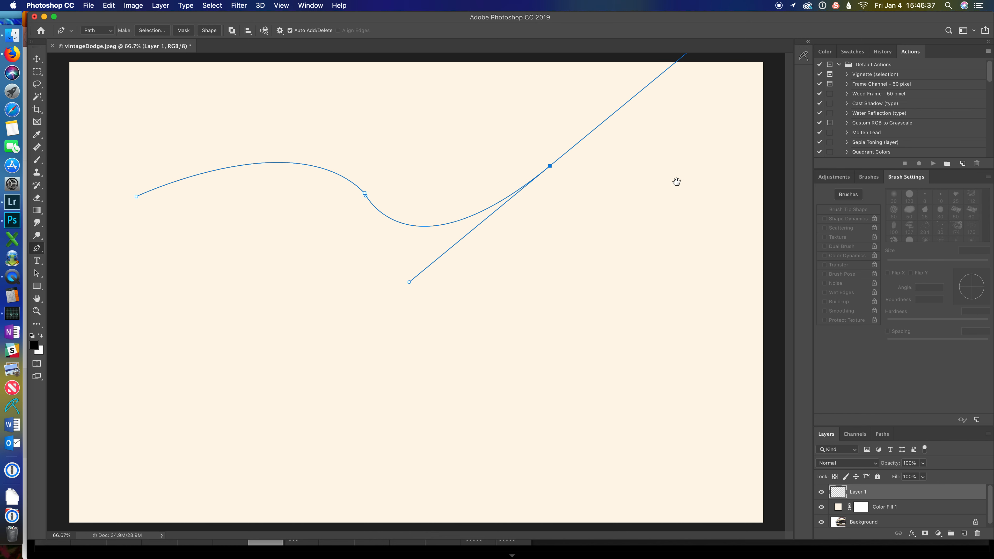
Step: Try to invert the empty active layer
key("super+i")
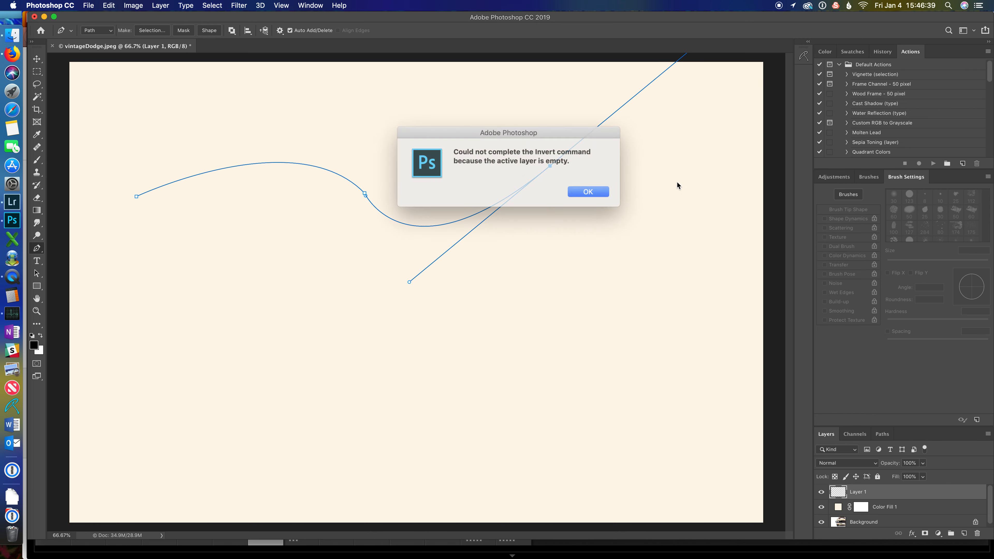
left_click(579, 191)
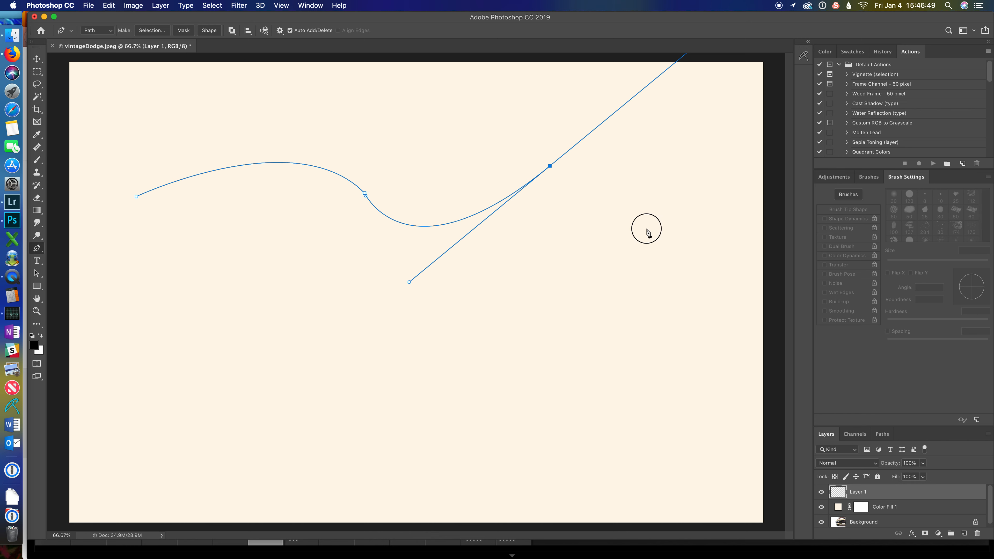
Step: Add corner anchor points below the curve and close the path at its starting point
left_click_drag(647, 229, 511, 360)
left_click(344, 322)
left_click(179, 283)
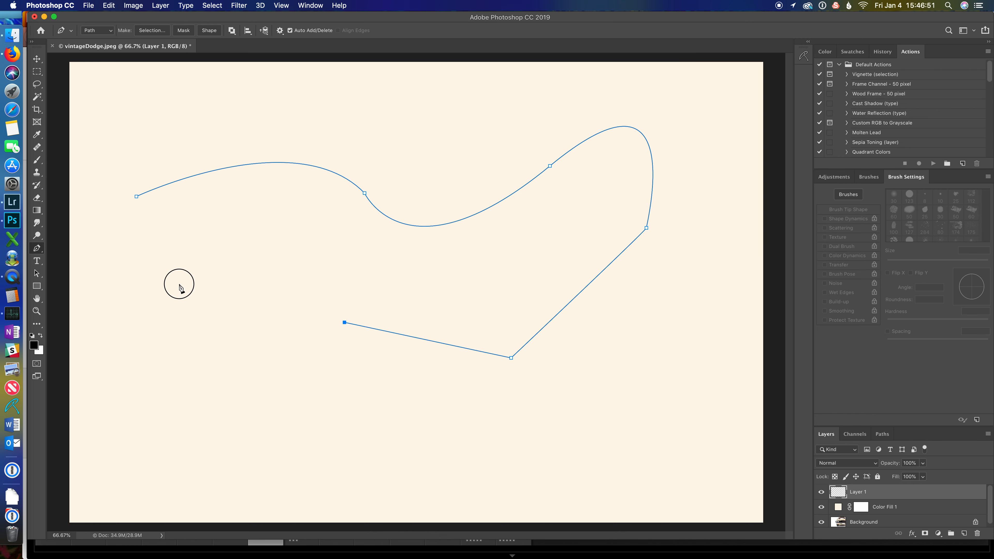
left_click(134, 197)
right_click(250, 230)
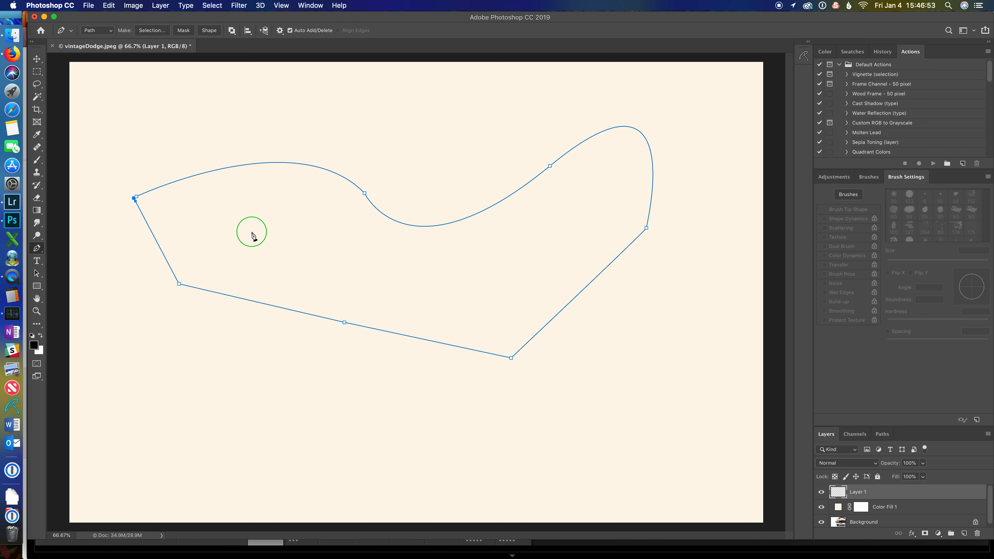
left_click(278, 271)
left_click(542, 235)
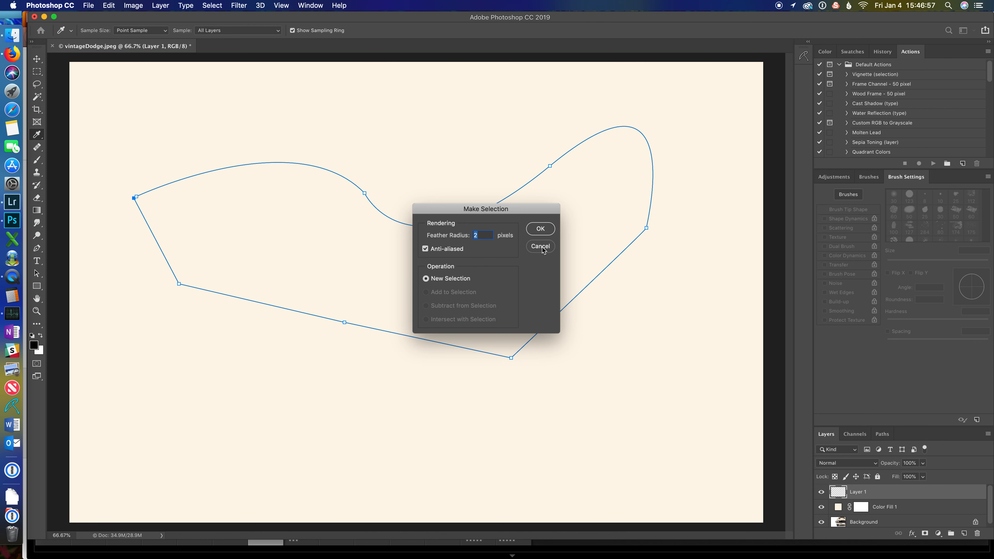
Step: Stroke the work path with the Pencil tool and deselect the path
left_click(883, 434)
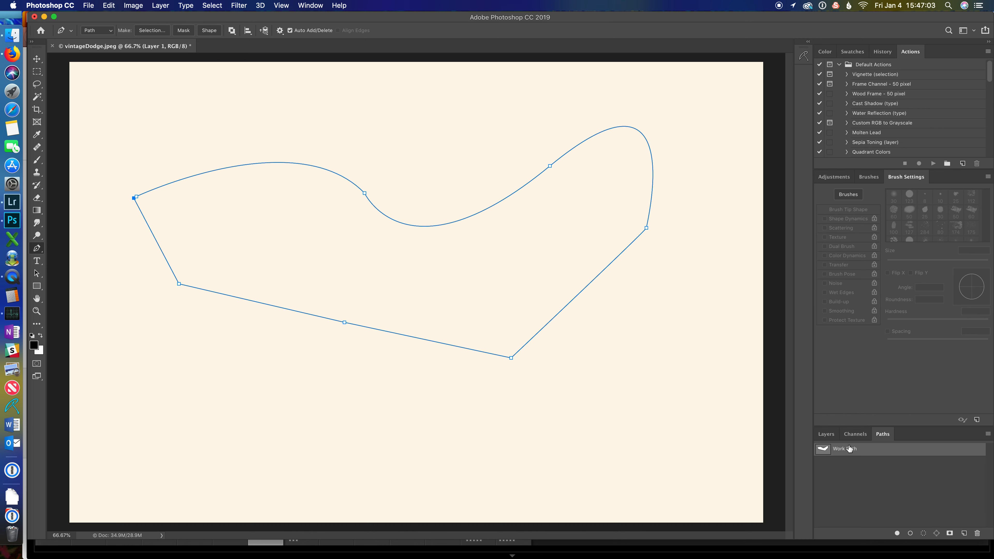
right_click(863, 454)
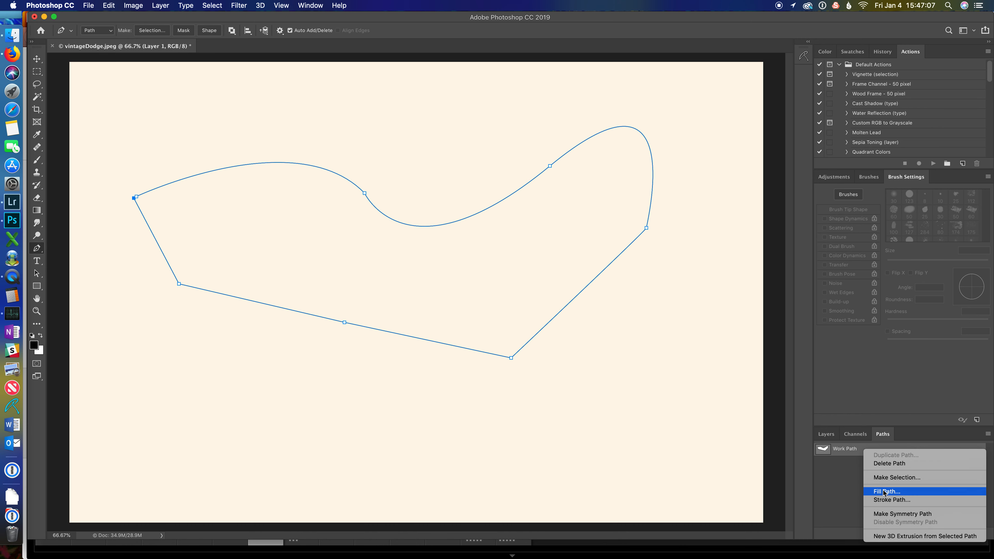
left_click(895, 503)
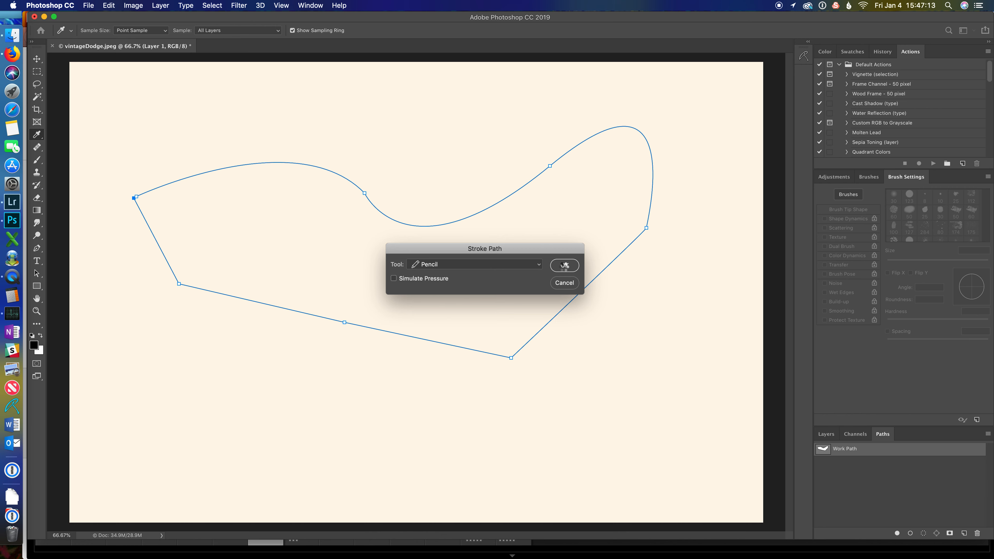
left_click(564, 265)
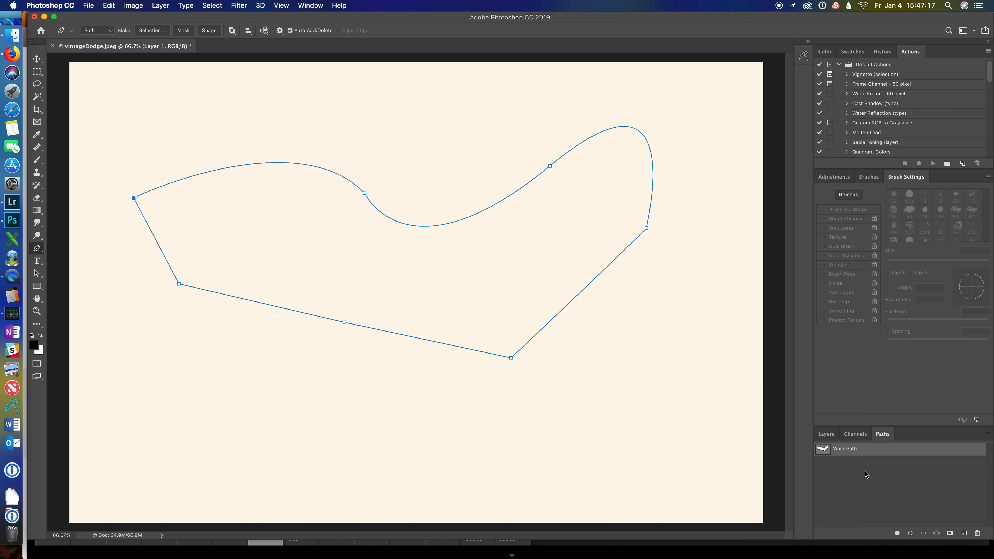
left_click(843, 480)
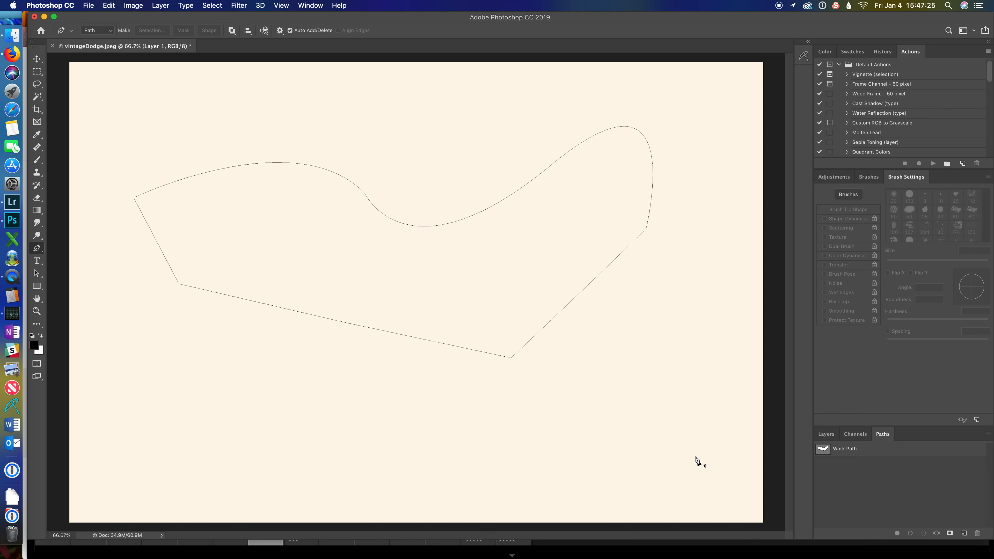
Step: Delete Layer 1 and Color Fill 1, then unlock the Background layer
left_click(823, 436)
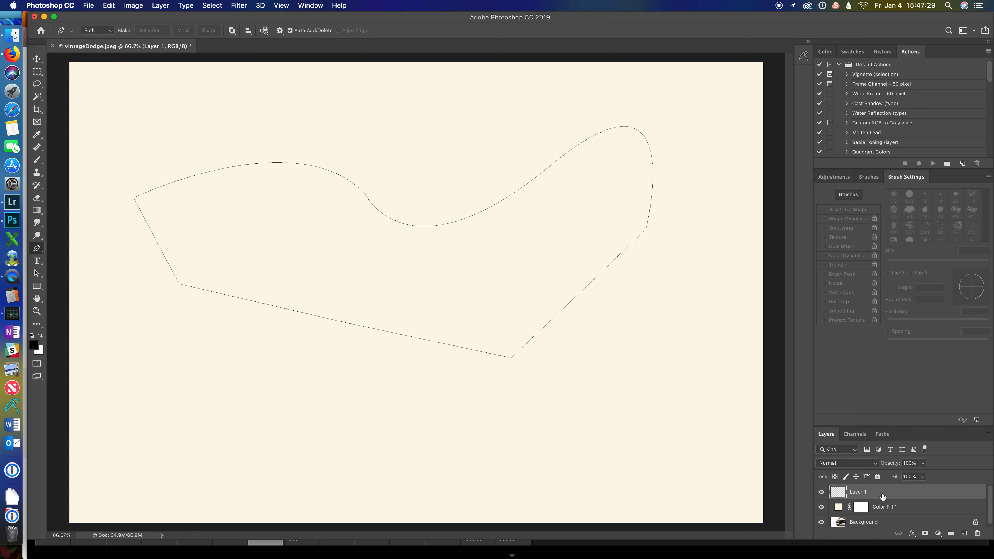
key("Delete")
key("Delete")
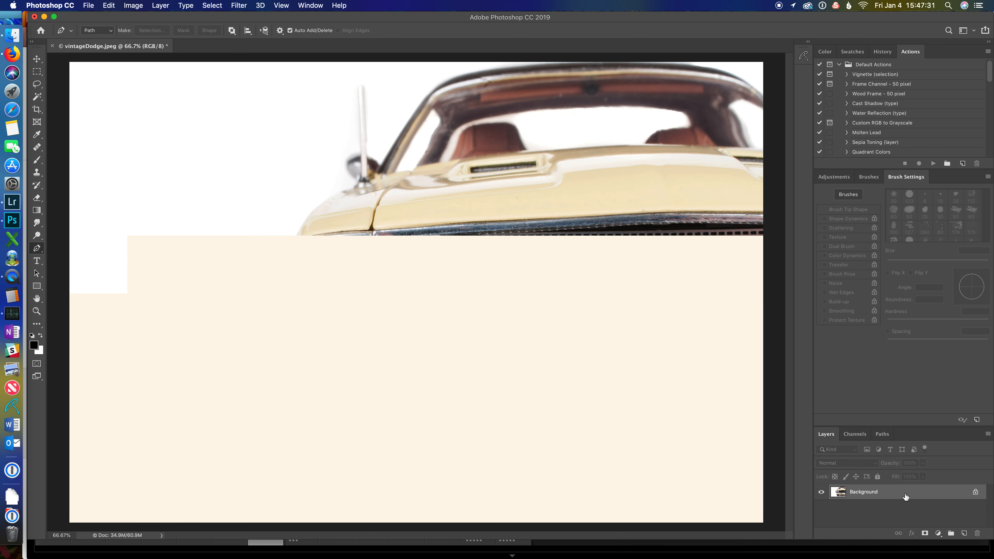
left_click(975, 493)
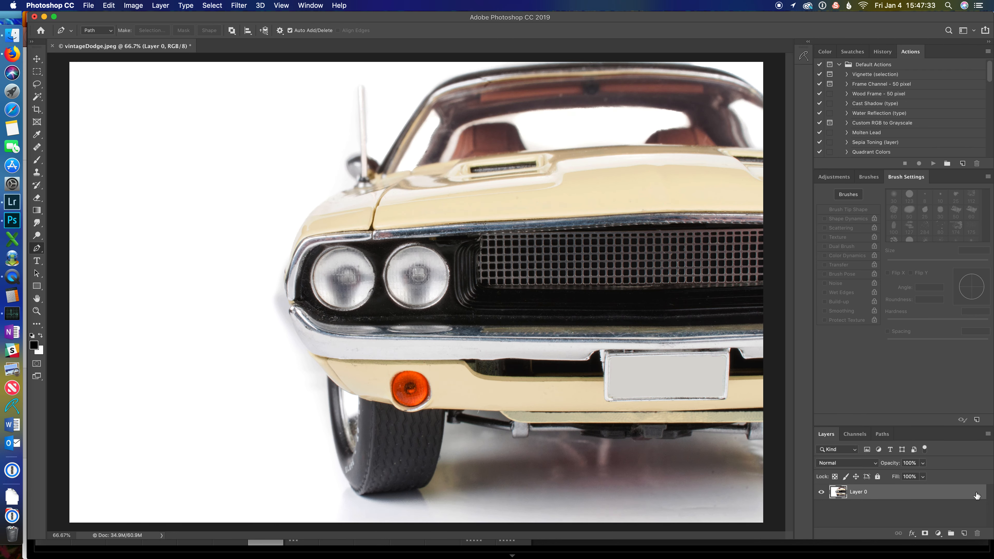
Step: Add a black Solid Color fill layer and place it below the car photo layer
left_click(937, 533)
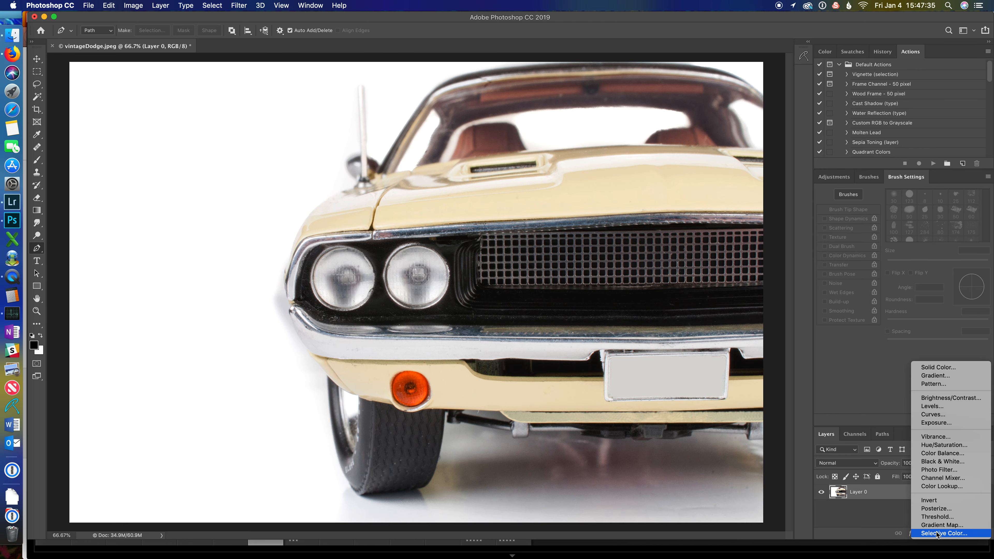
left_click(937, 367)
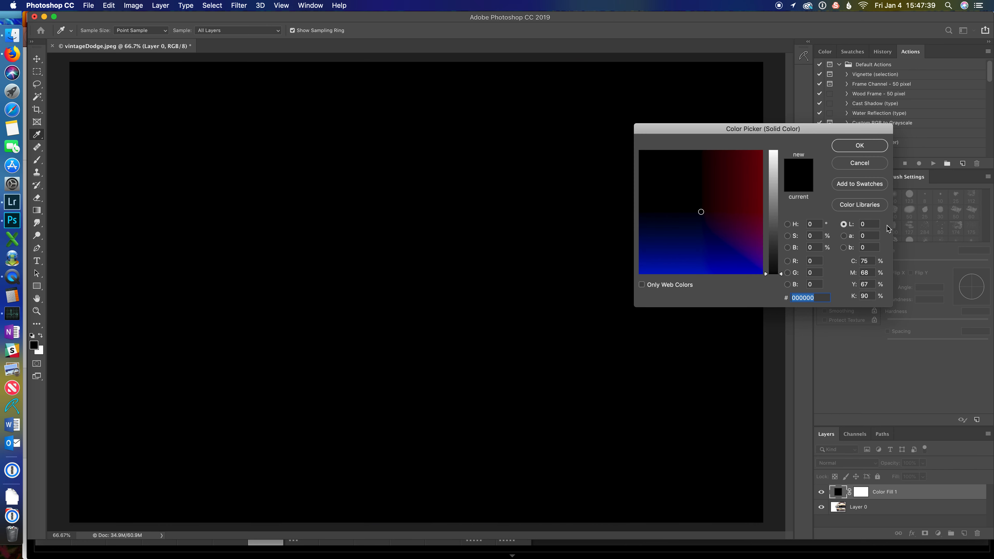
left_click(867, 146)
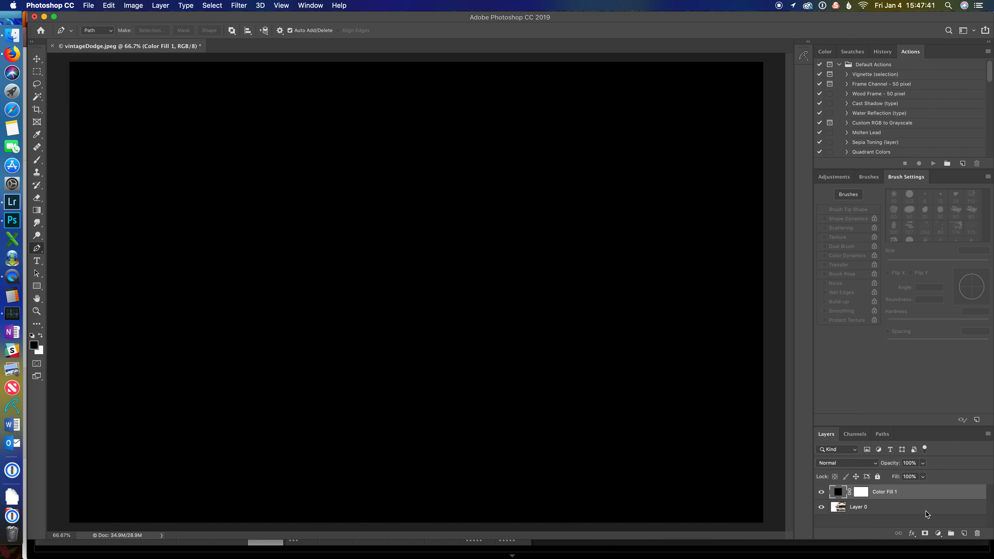
left_click_drag(925, 511, 924, 491)
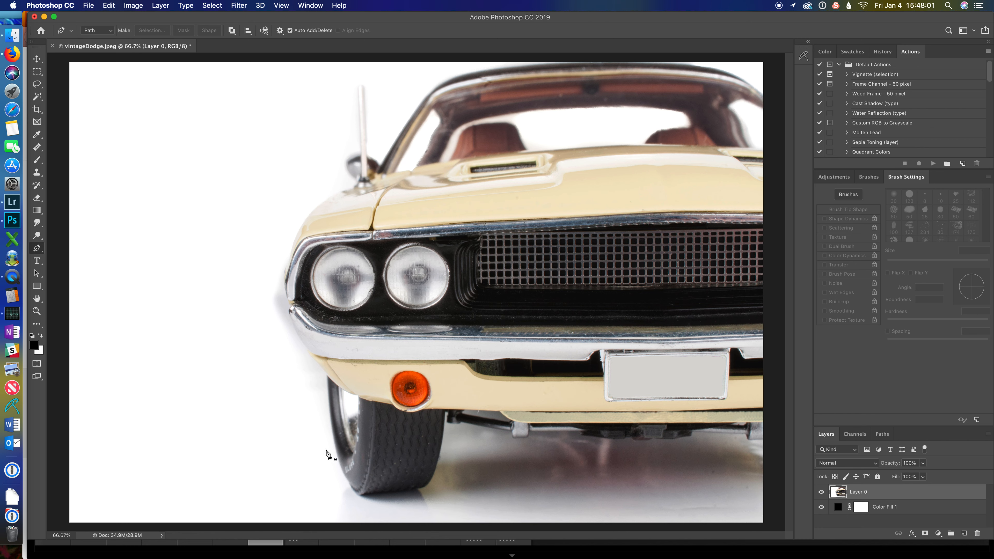
Step: Trace the car's left edge with the Pen tool from the front tyre up to the headlight
left_click(360, 495)
left_click(336, 453)
left_click_drag(337, 456, 332, 430)
left_click(328, 377)
left_click(321, 368)
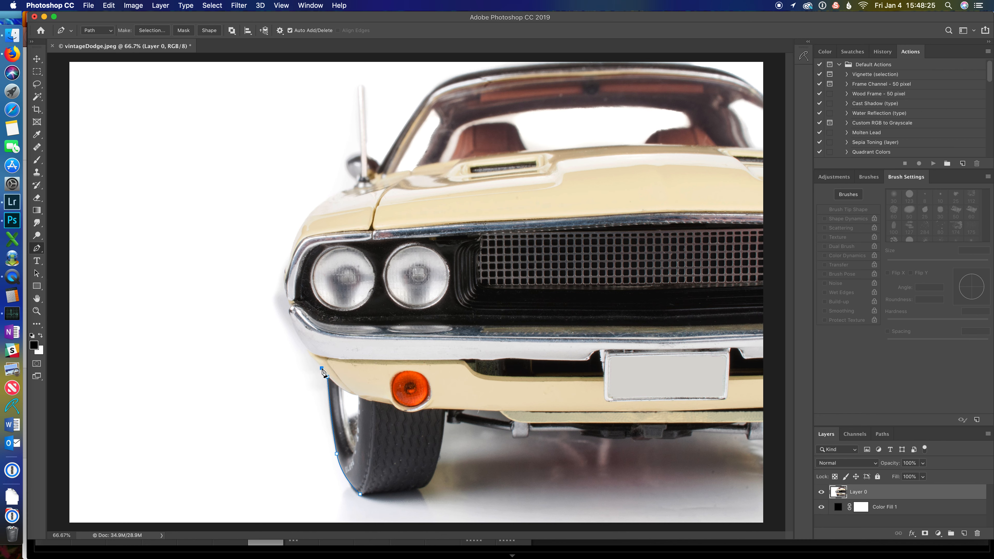
left_click(311, 353)
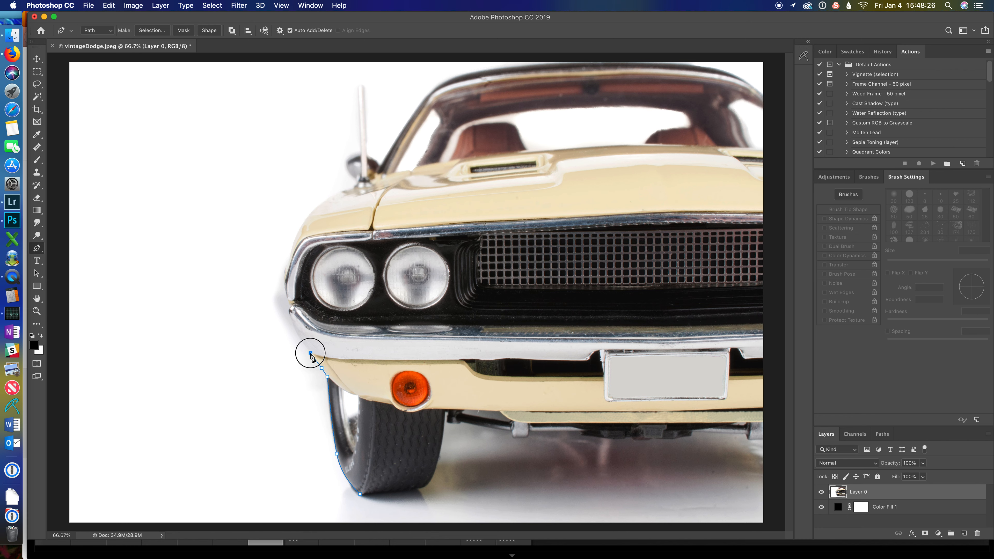
left_click(289, 315)
left_click(291, 306)
left_click(287, 299)
left_click(284, 270)
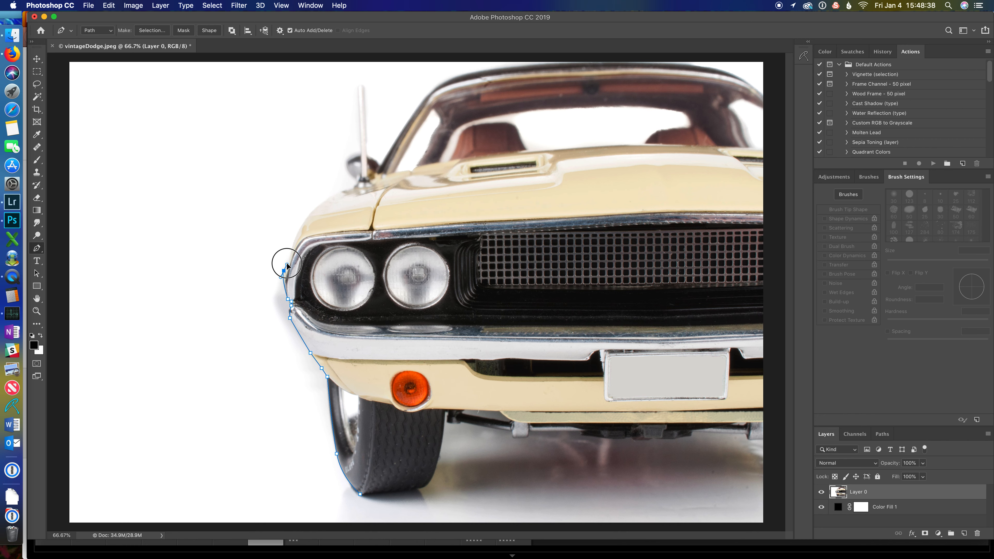
Step: Continue the pen path along the front fender up to the antenna base
left_click(295, 238)
left_click(298, 230)
left_click(301, 224)
left_click(305, 219)
left_click(317, 207)
left_click(325, 200)
left_click(332, 195)
left_click(337, 191)
left_click(343, 189)
left_click(351, 187)
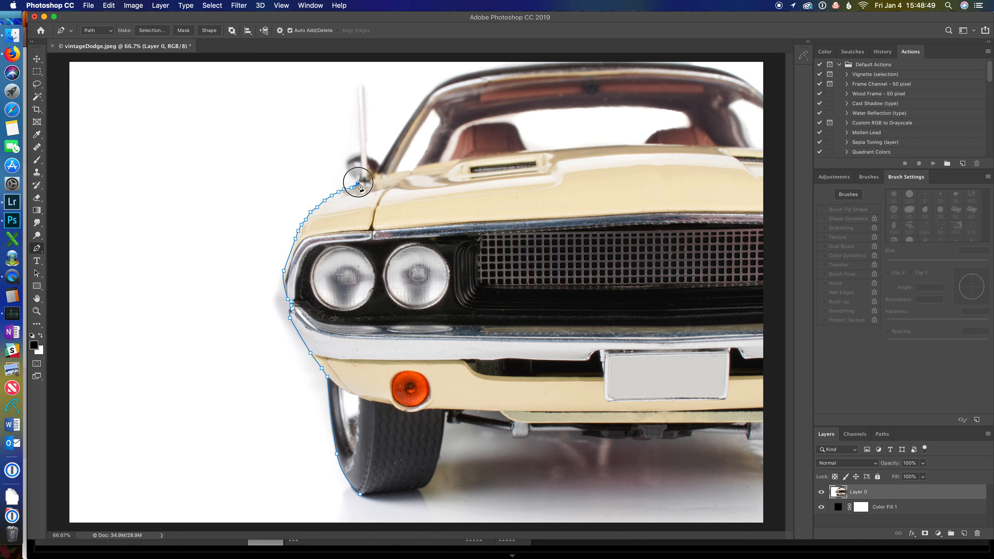
Step: Trace around the antenna base and up to the antenna tip
left_click(357, 184)
left_click(354, 176)
left_click(350, 172)
left_click(346, 165)
left_click(348, 156)
left_click(355, 154)
left_click(359, 154)
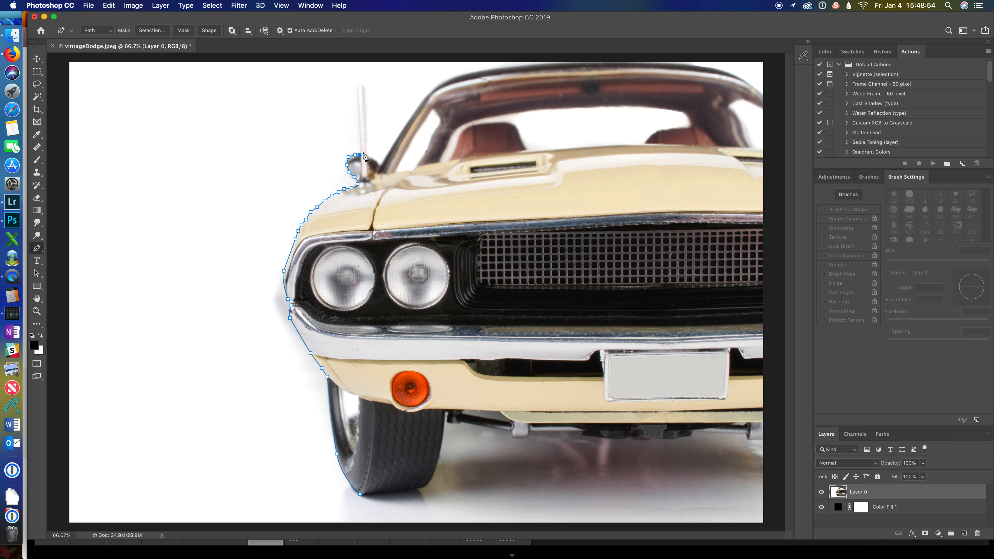
left_click(358, 85)
left_click(365, 85)
Step: Trace down the antenna and along the windshield frame and roof to the image's right edge
left_click(367, 154)
left_click(372, 158)
left_click(375, 159)
left_click(378, 165)
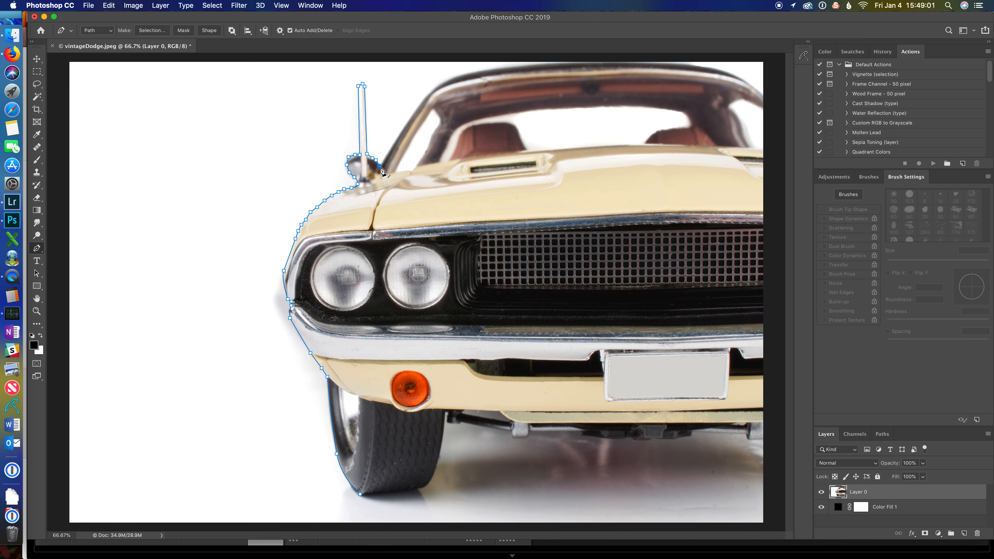
left_click(428, 94)
left_click_drag(428, 95, 431, 91)
left_click(471, 73)
left_click_drag(471, 74, 489, 70)
left_click(555, 64)
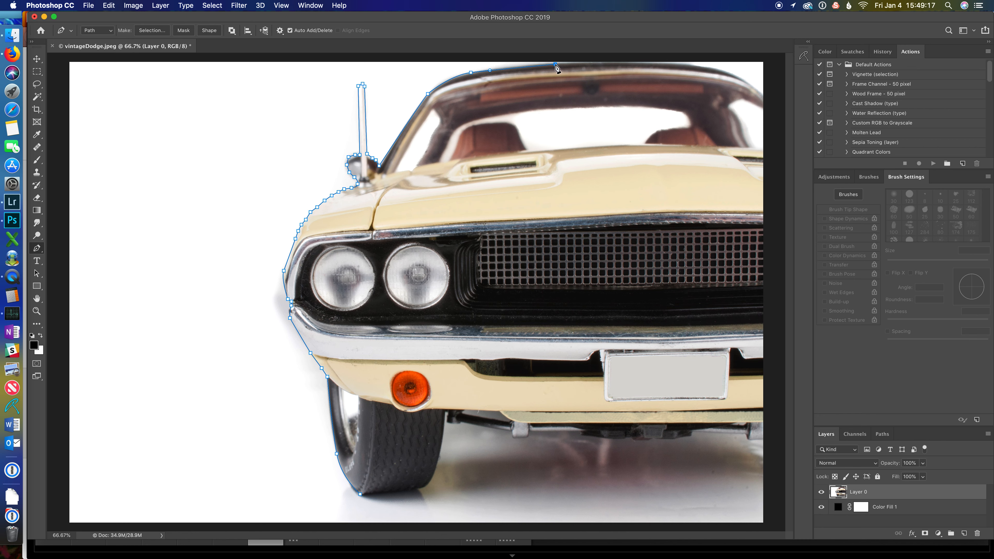
left_click(686, 63)
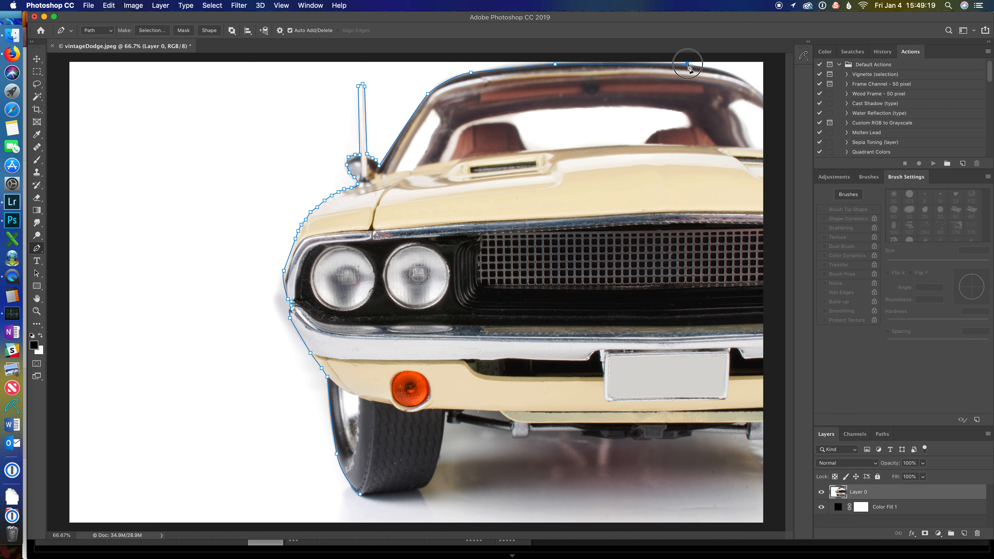
left_click(725, 73)
left_click(757, 90)
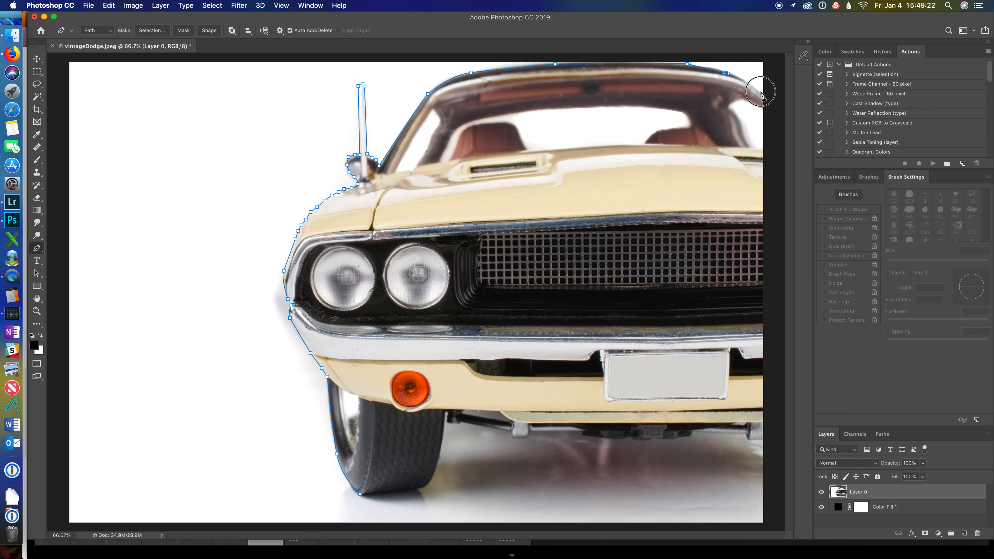
Step: Extend the path down the right side and start along the bottom of the bumper
left_click(774, 147)
left_click(778, 451)
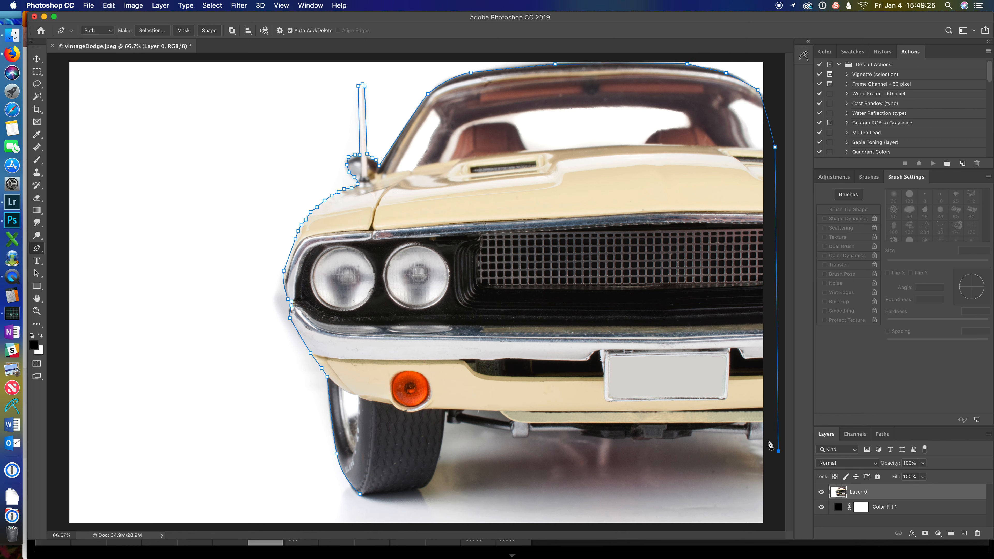
left_click(765, 439)
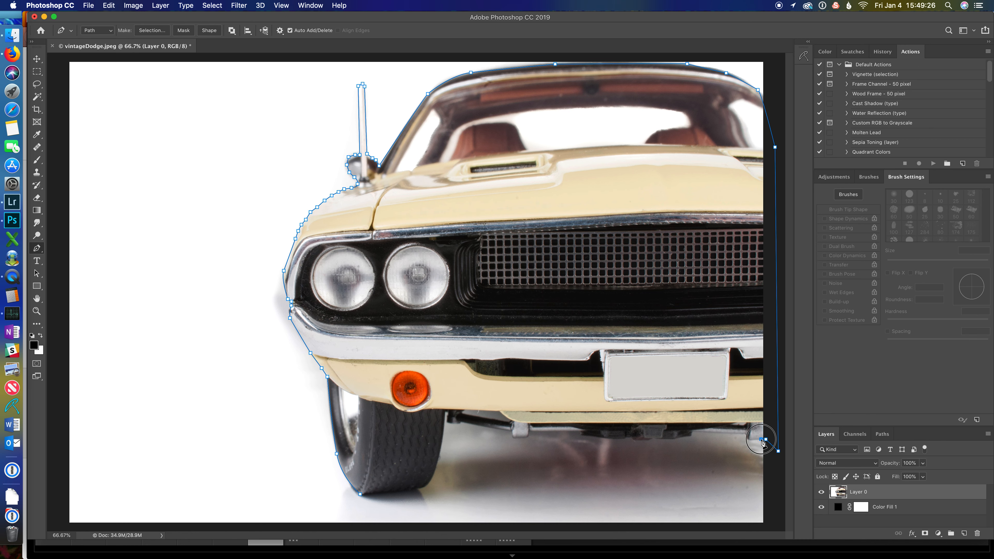
left_click(747, 438)
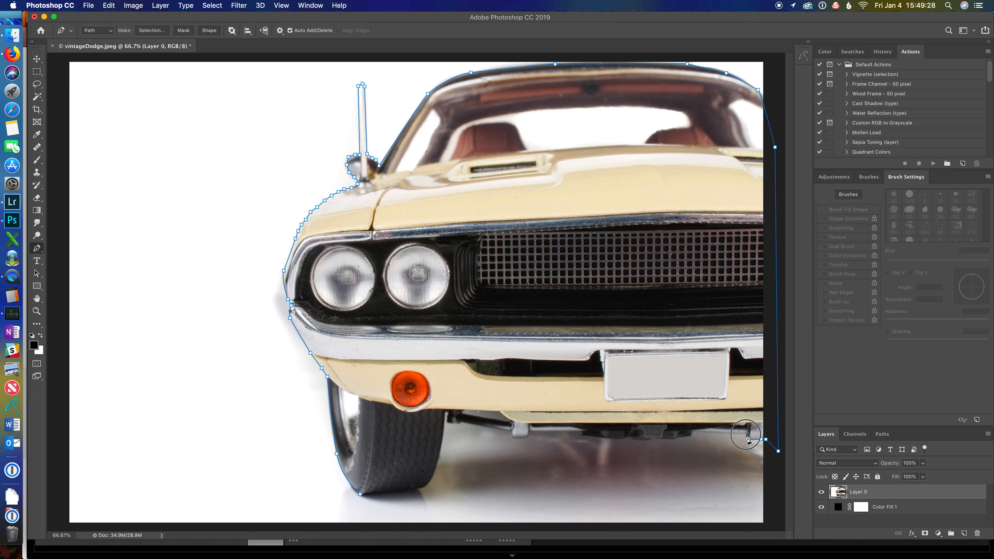
left_click(694, 430)
left_click(680, 438)
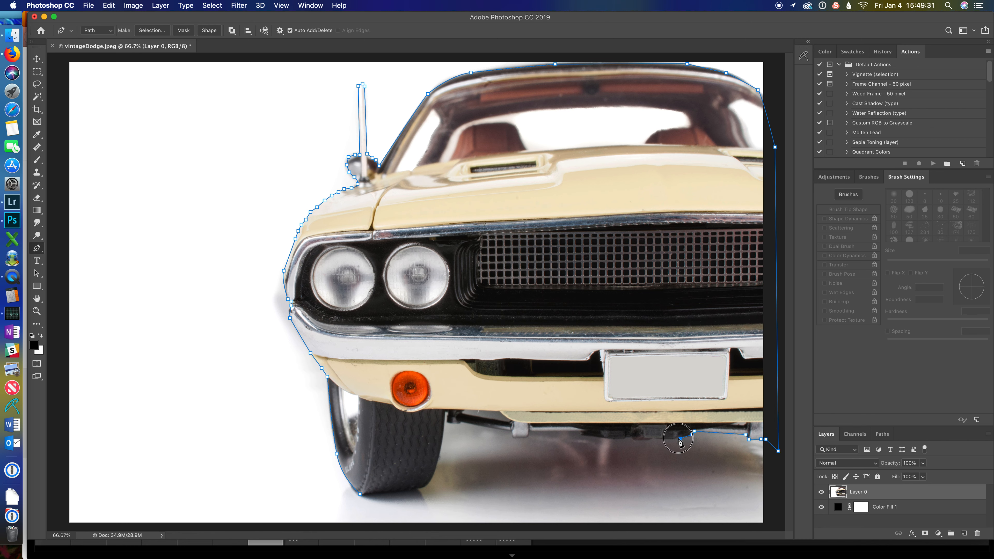
Step: Trace the car's underside from right to left toward the front tyre
left_click(666, 439)
left_click(657, 440)
left_click(646, 442)
left_click(636, 439)
left_click(629, 437)
left_click(621, 438)
left_click(606, 438)
left_click(590, 435)
left_click(581, 432)
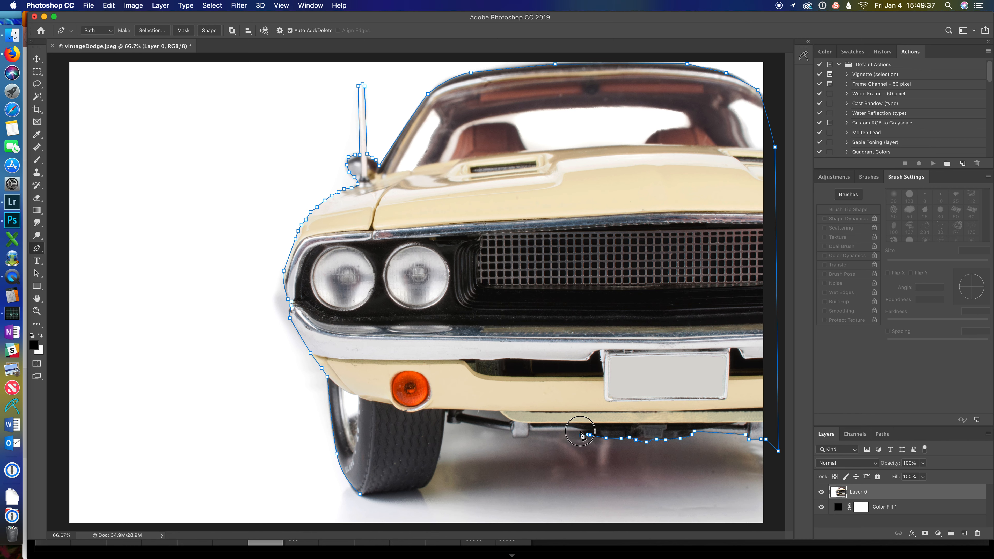
left_click(529, 430)
left_click(526, 434)
left_click(515, 435)
left_click(511, 430)
left_click(459, 422)
left_click(456, 424)
left_click(446, 410)
Step: Trace around the bottom of the tyre, close the path, and adjust the anchor on the roof line
left_click_drag(427, 485, 412, 495)
left_click_drag(412, 495, 422, 489)
left_click(415, 488)
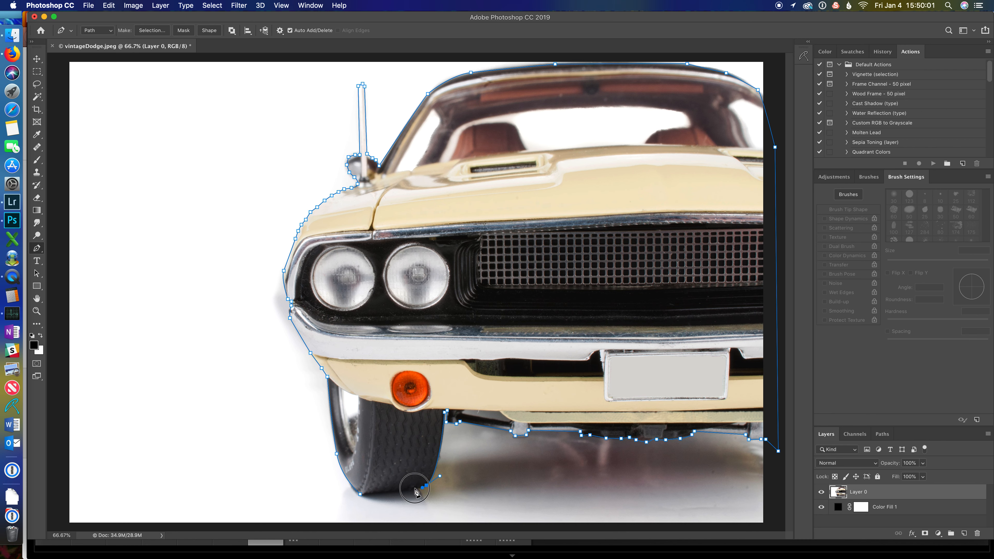
left_click(371, 495)
left_click(360, 494)
left_click(342, 471)
left_click(335, 452)
left_click(341, 470)
left_click(471, 72, "super")
left_click(471, 74)
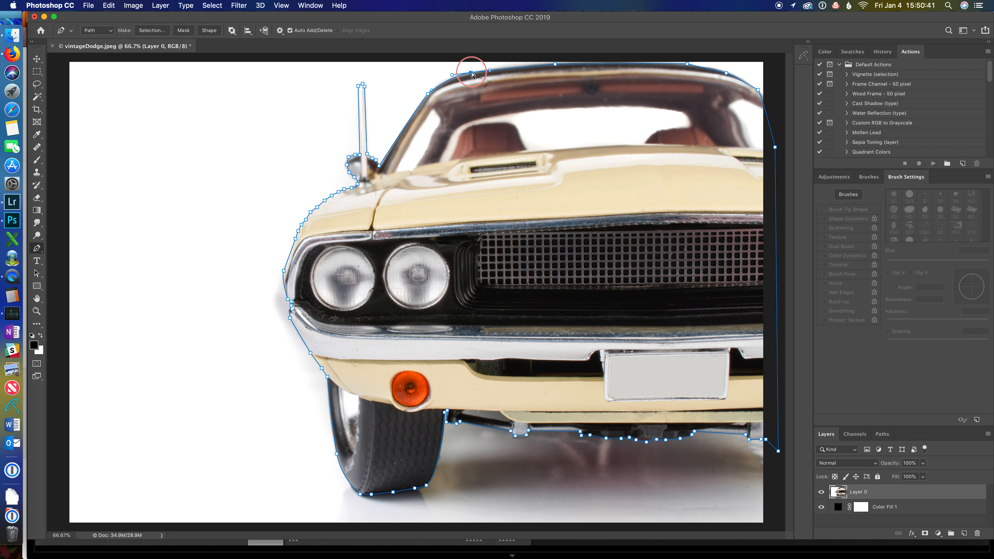
left_click_drag(472, 75, 473, 74)
Step: Make a selection from the path with a 3 pixel feather radius and add it as a layer mask
right_click(567, 184)
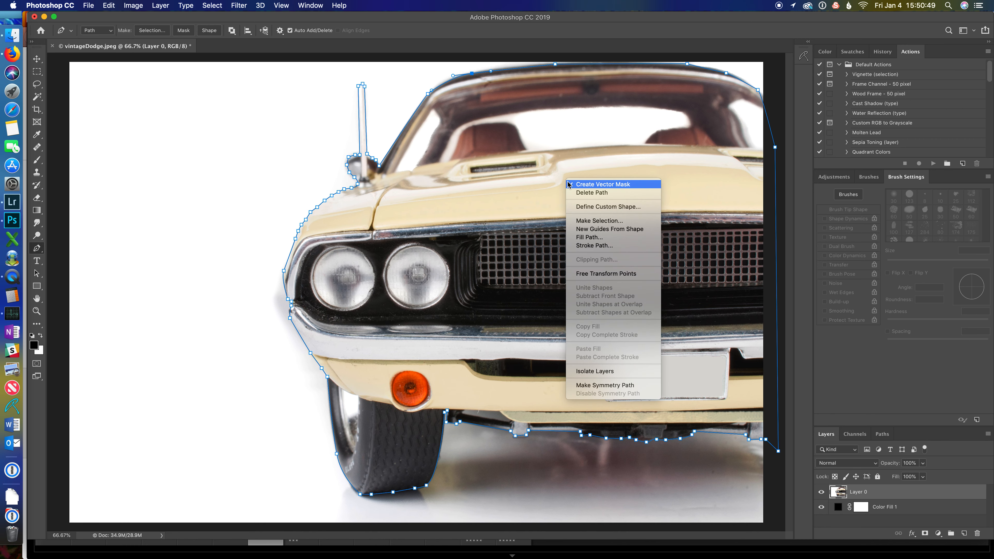
left_click(593, 221)
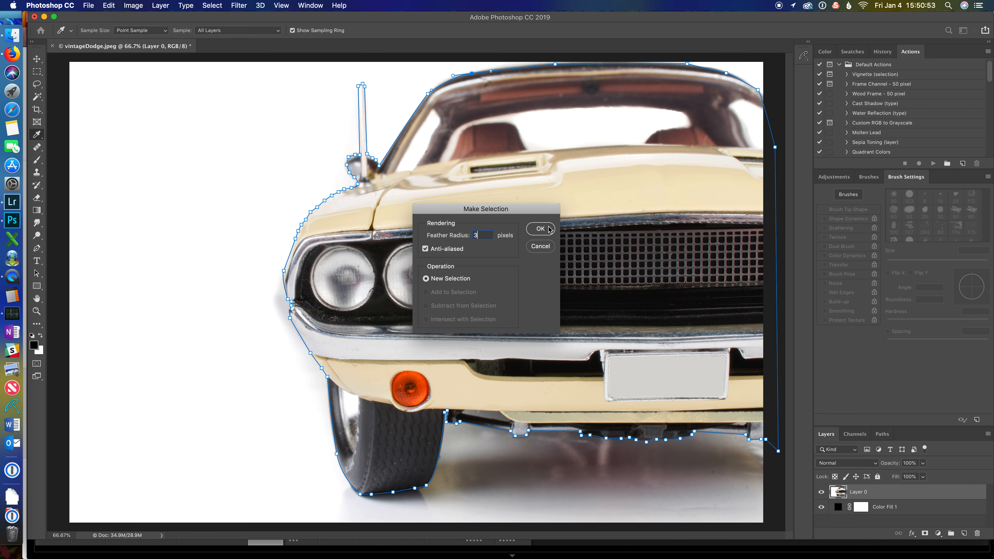
left_click(539, 229)
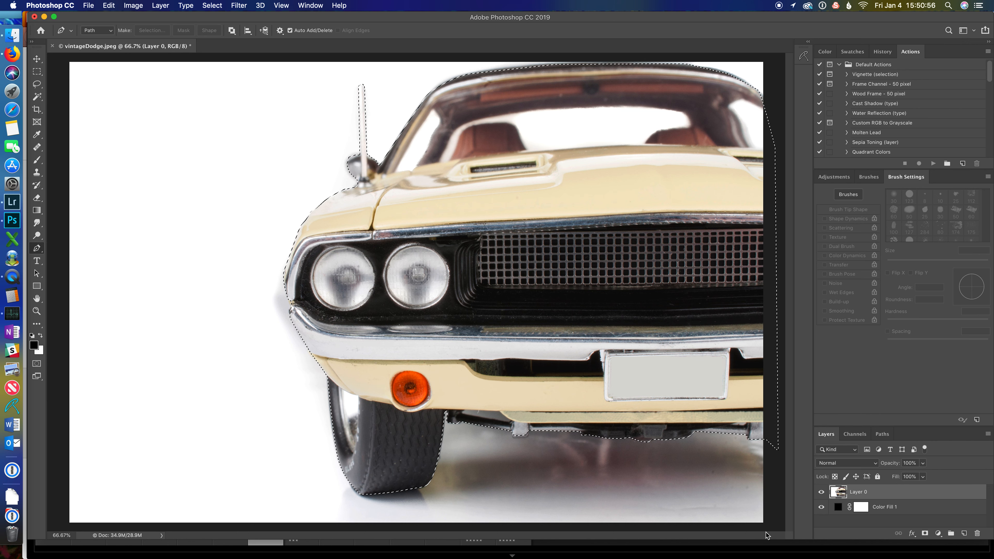
left_click(923, 534)
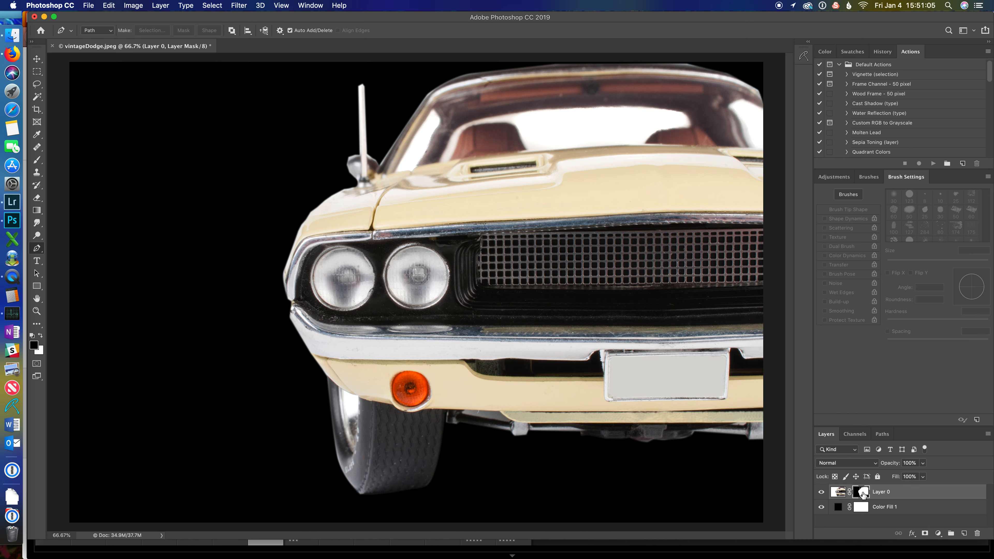
Step: Lasso a selection along the car's left front edge and apply a Gaussian Blur of 10.1 pixels to the mask
key("l")
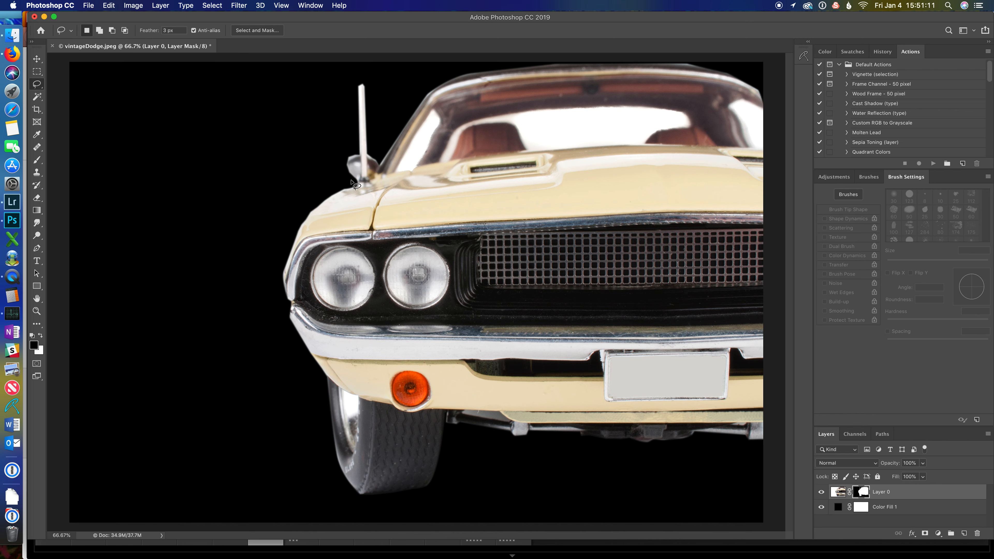
mouse_move(350, 180)
left_mouse_down()
mouse_move(298, 219)
mouse_move(275, 280)
mouse_move(349, 203)
mouse_move(350, 181)
left_mouse_up()
left_click(239, 5)
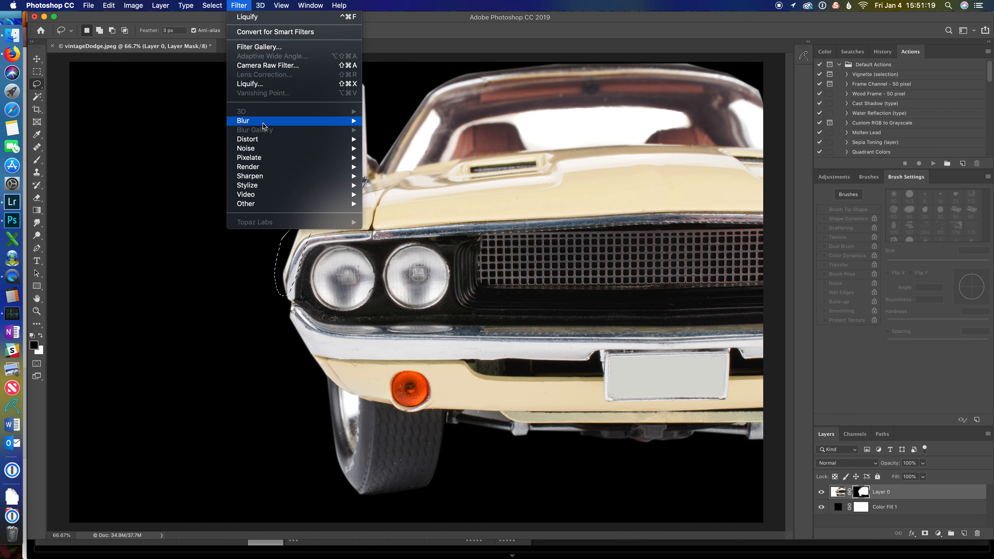
mouse_move(265, 124)
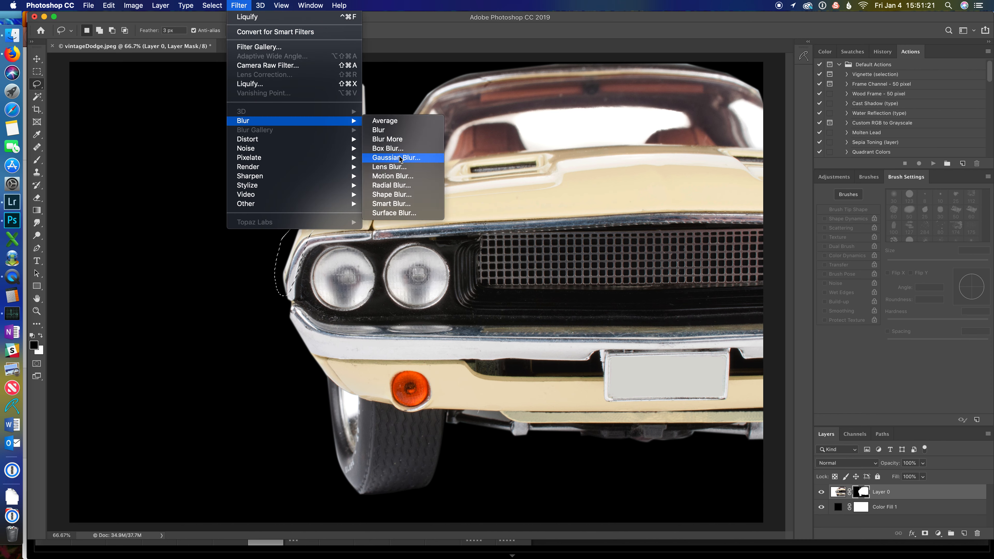
left_click(395, 158)
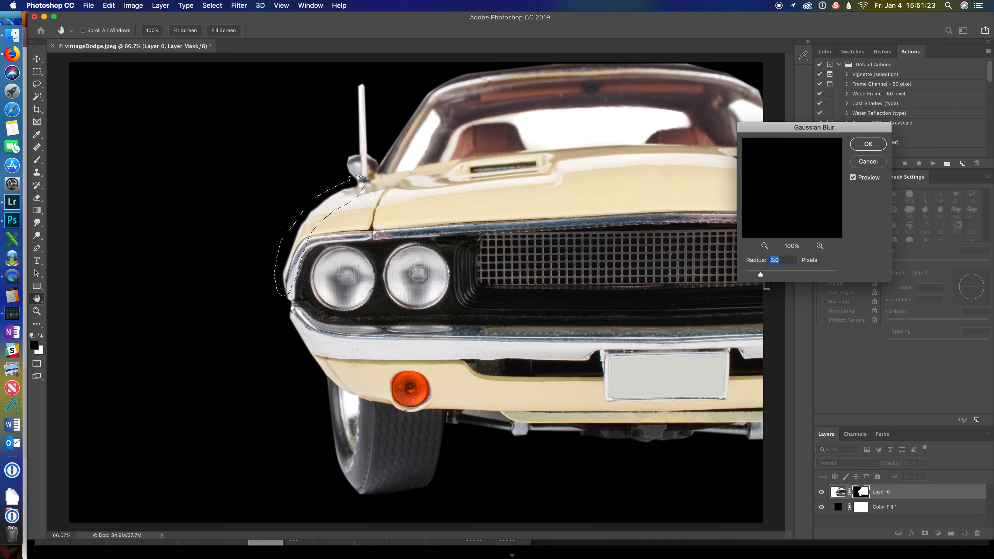
left_click_drag(760, 274, 783, 274)
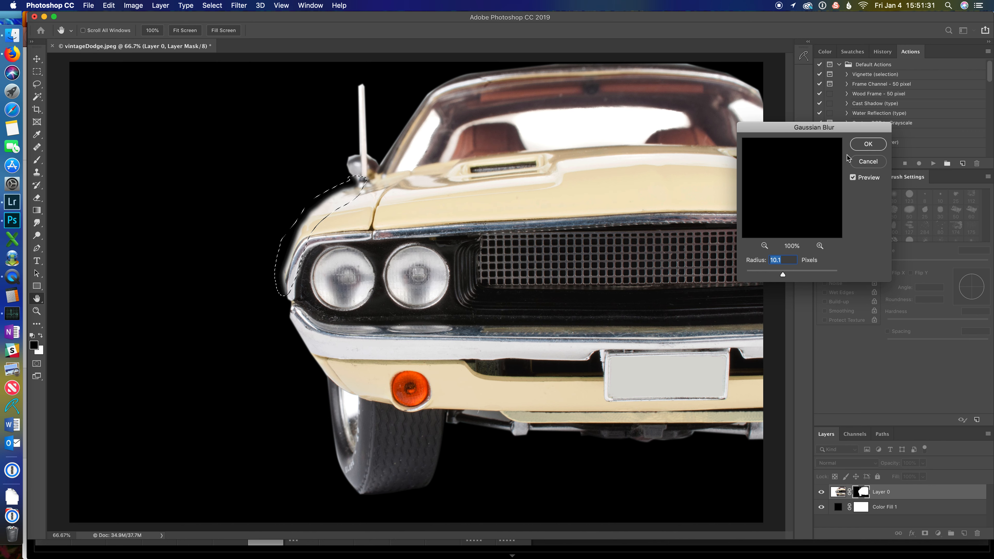
left_click(867, 144)
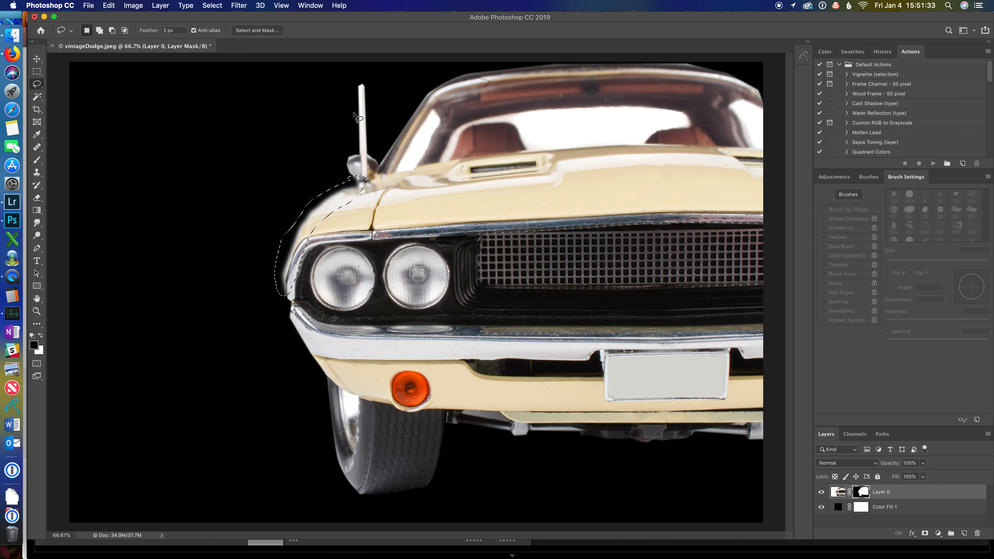
Step: Lasso around the antenna and blur that part of the mask with a Gaussian Blur of 9.3 pixels
mouse_move(382, 157)
left_mouse_down()
mouse_move(377, 122)
mouse_move(343, 71)
mouse_move(318, 100)
mouse_move(361, 189)
left_mouse_up()
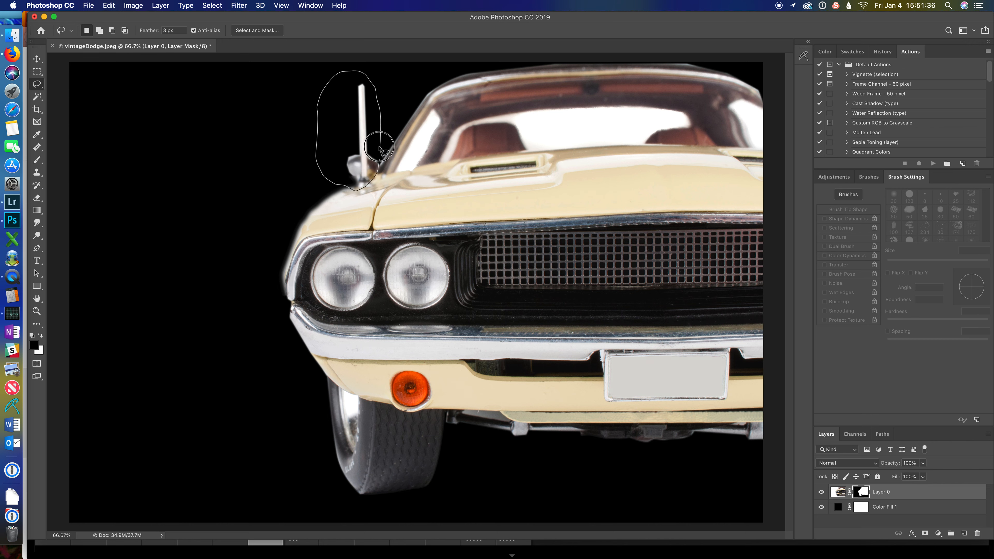
left_click(239, 6)
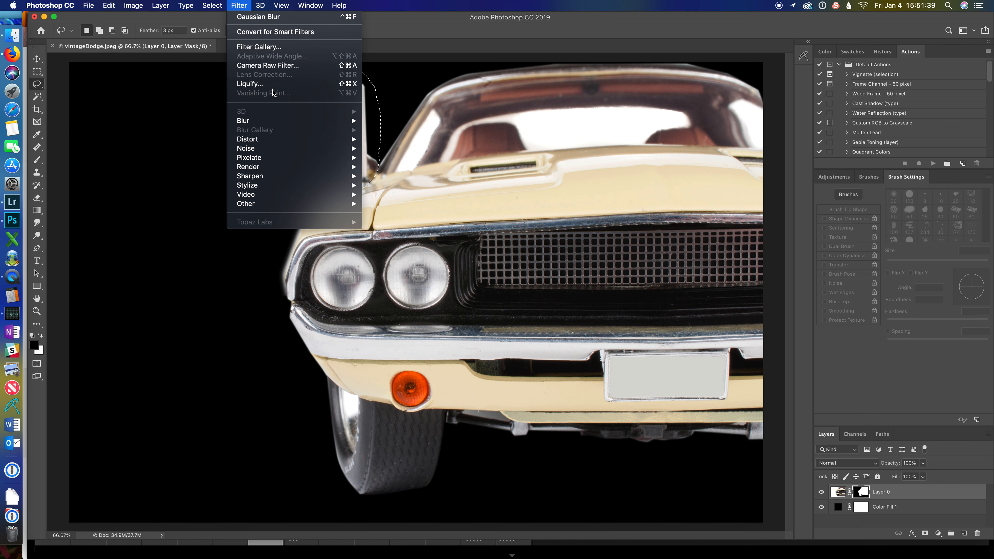
mouse_move(334, 122)
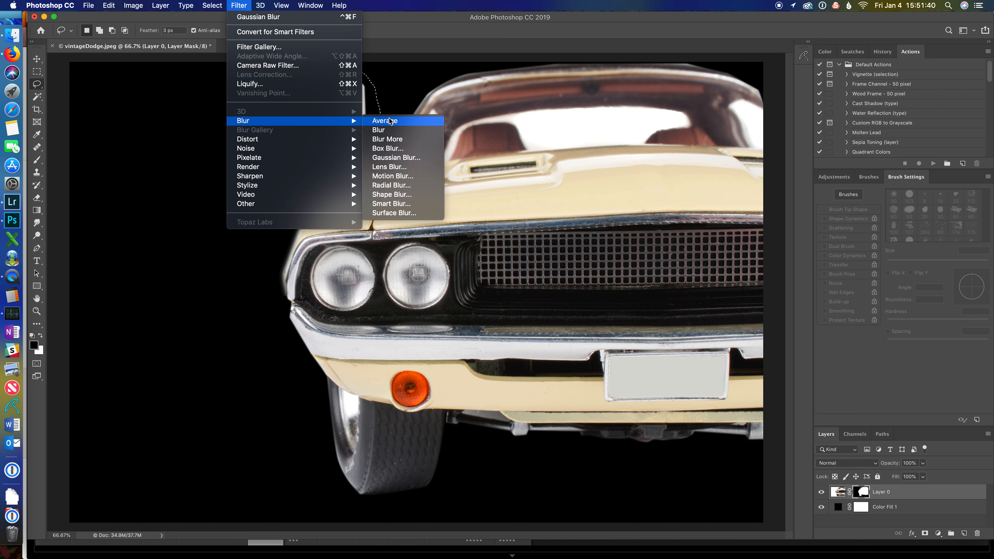
left_click(394, 157)
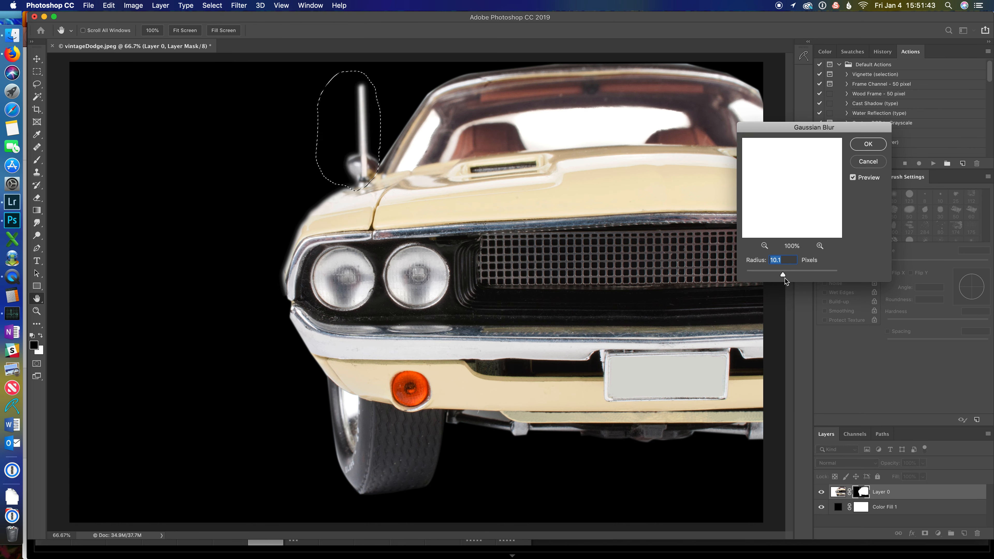
mouse_move(782, 274)
left_mouse_down()
mouse_move(770, 273)
mouse_move(781, 275)
left_mouse_up()
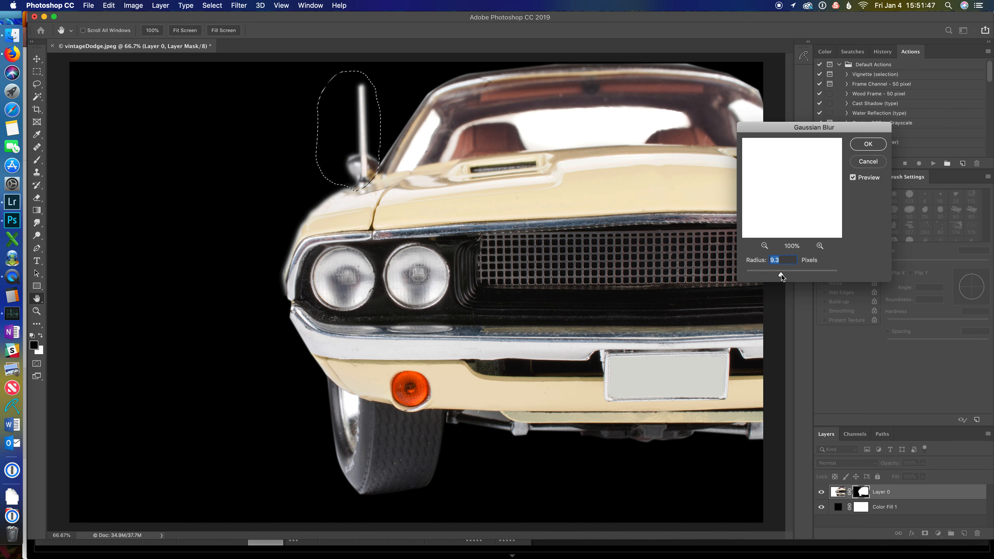
left_click(867, 144)
Step: Lasso along the roof line, apply Gaussian Blur to that part of the mask, and deselect
mouse_move(415, 71)
left_mouse_down()
mouse_move(373, 153)
mouse_move(376, 176)
mouse_move(436, 133)
mouse_move(669, 96)
mouse_move(783, 121)
mouse_move(773, 52)
mouse_move(592, 77)
mouse_move(471, 57)
mouse_move(375, 82)
mouse_move(413, 74)
left_mouse_up()
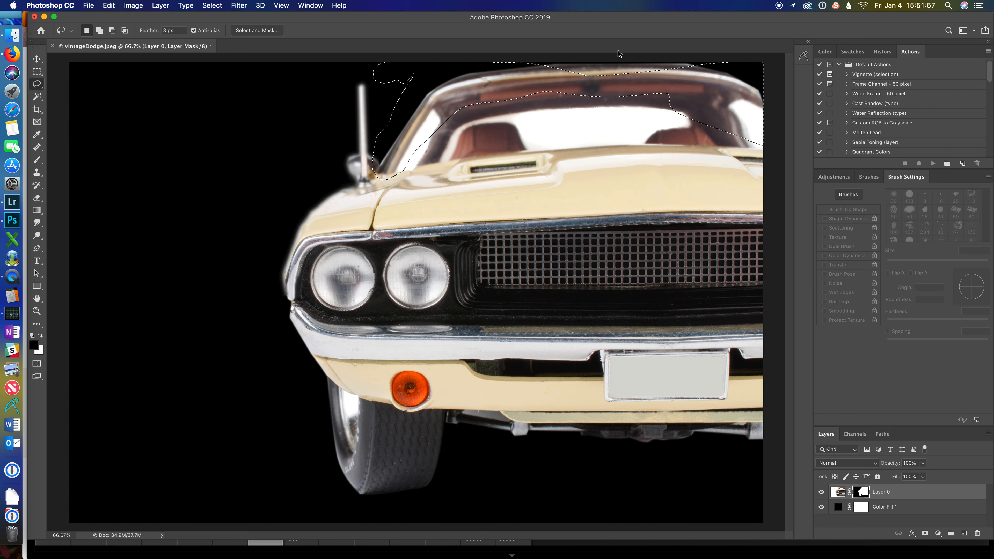
mouse_move(711, 73)
left_mouse_down()
mouse_move(706, 60)
mouse_move(618, 56)
mouse_move(555, 78)
mouse_move(673, 81)
left_mouse_up()
left_click(239, 5)
mouse_move(258, 121)
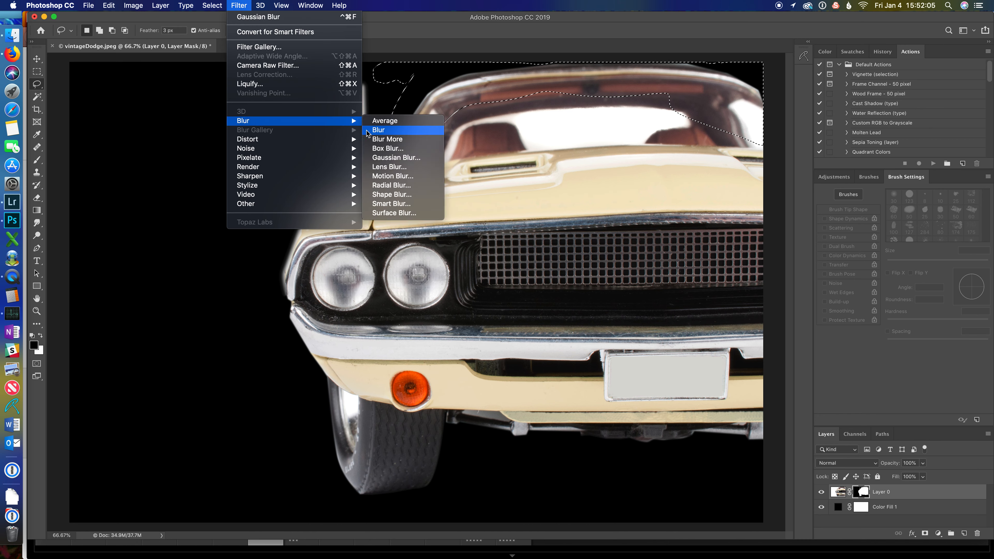
left_click(391, 158)
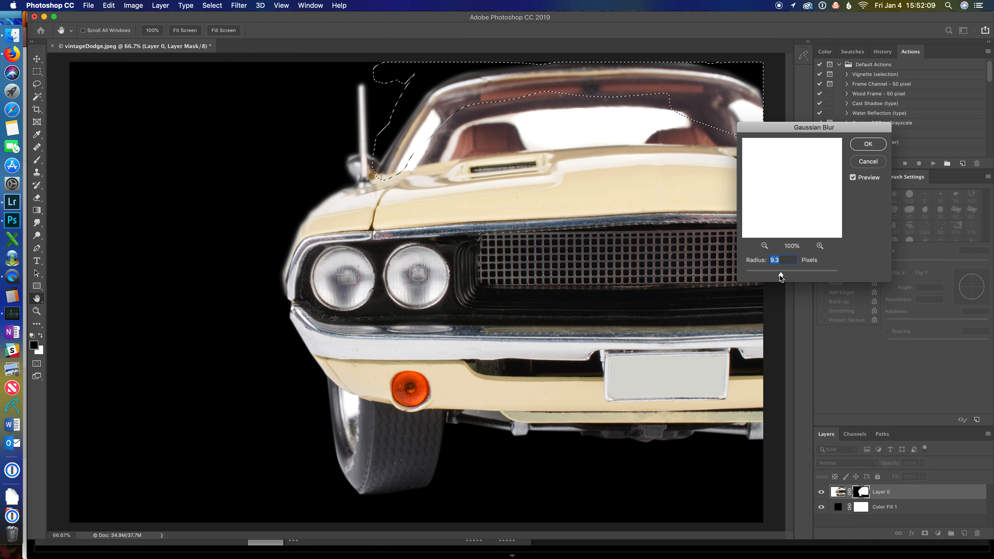
left_click_drag(780, 274, 777, 274)
left_click(868, 144)
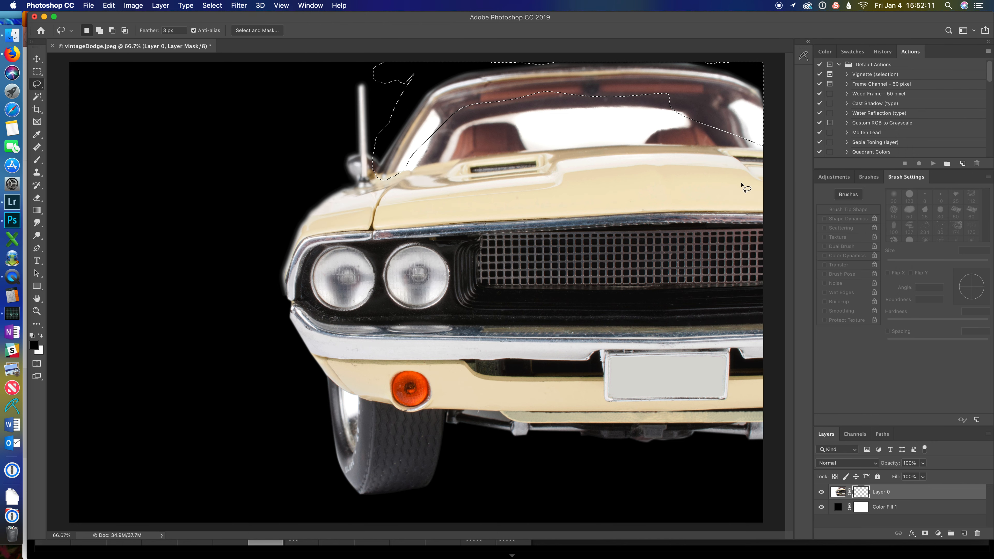
key("super+d")
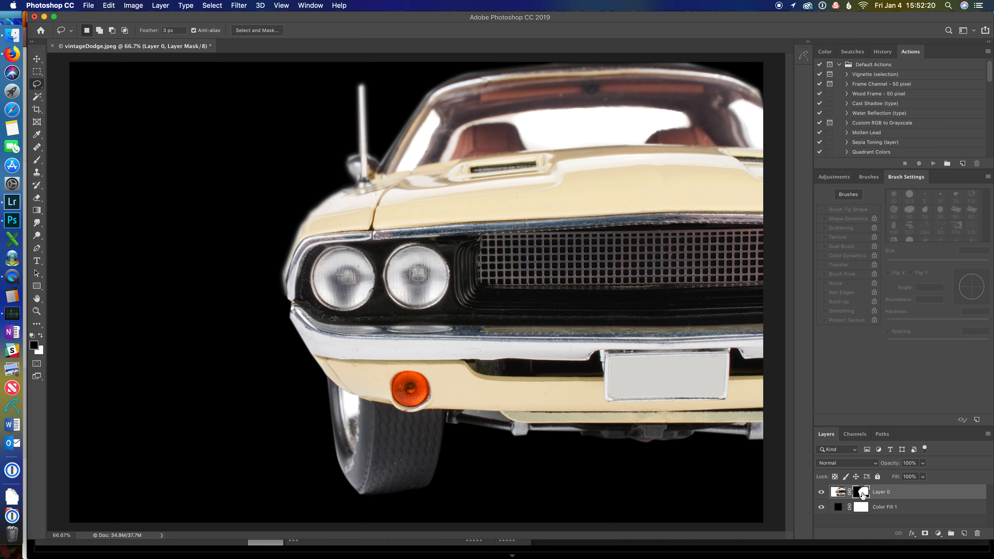
Step: Trace the white area inside the windshield's left corner with the Pen tool and close the path
key("p")
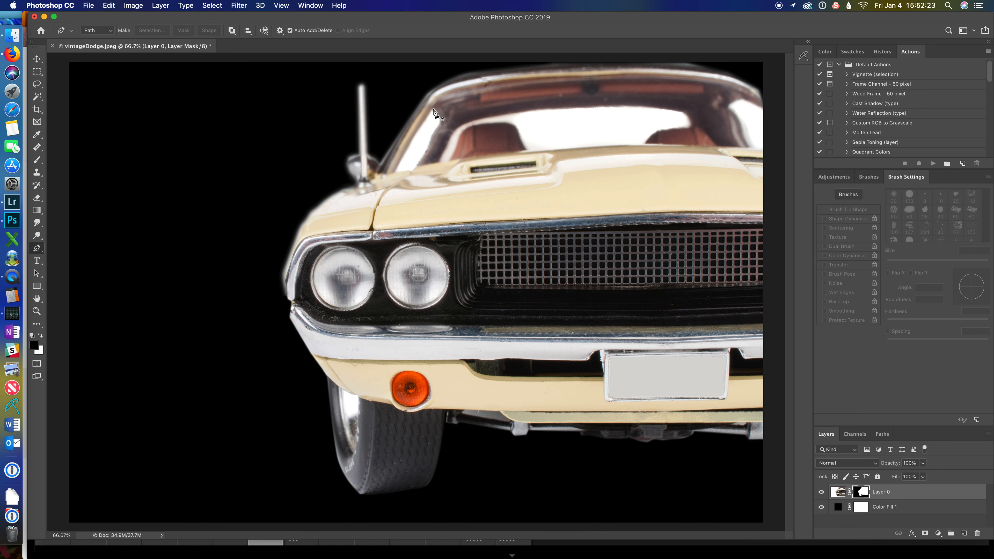
left_click(434, 108)
left_click(440, 119)
left_click(437, 126)
left_click(431, 136)
left_click(429, 148)
left_click(421, 162)
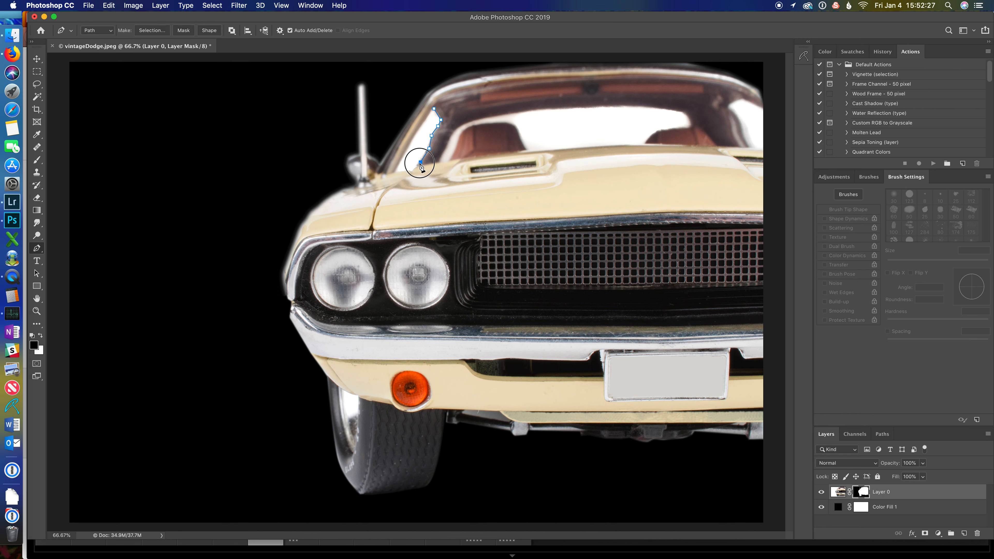
left_click(412, 169)
left_click(410, 171)
left_click_drag(405, 169, 403, 169)
left_click(397, 170)
left_click_drag(433, 109, 453, 91)
left_click(395, 170)
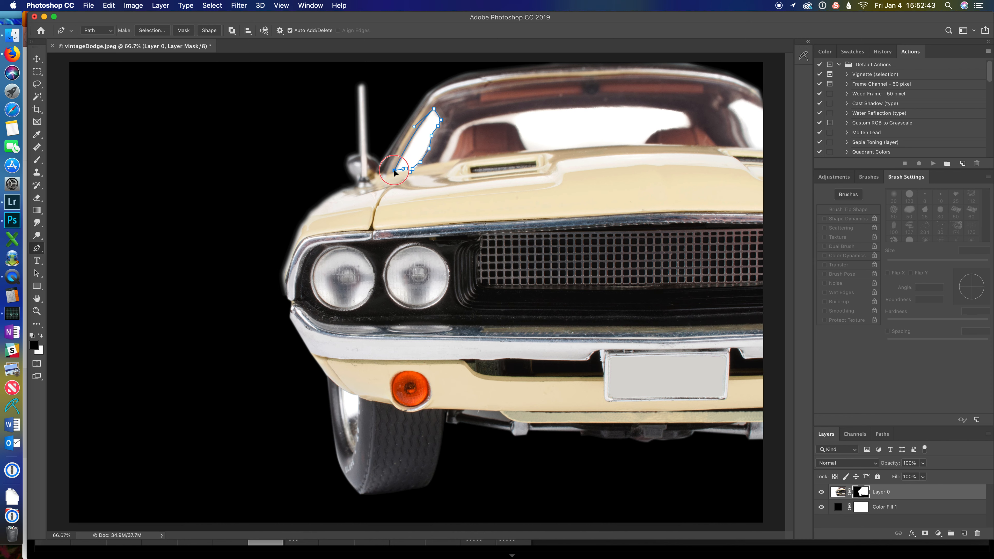
left_click(417, 130)
Step: Make a selection from the path with a 3 pixel feather and fill it with black on the mask
right_click(415, 157)
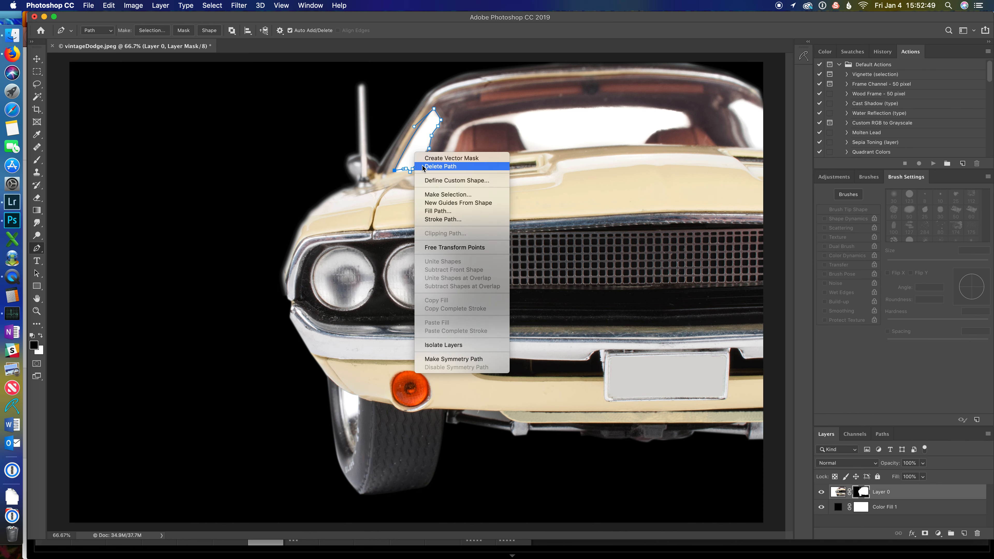
left_click(430, 194)
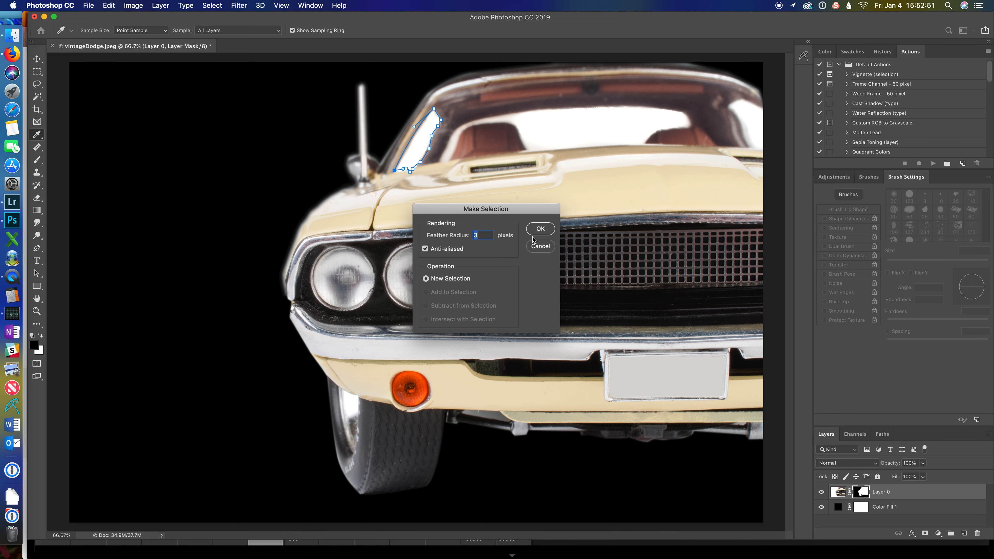
left_click(539, 230)
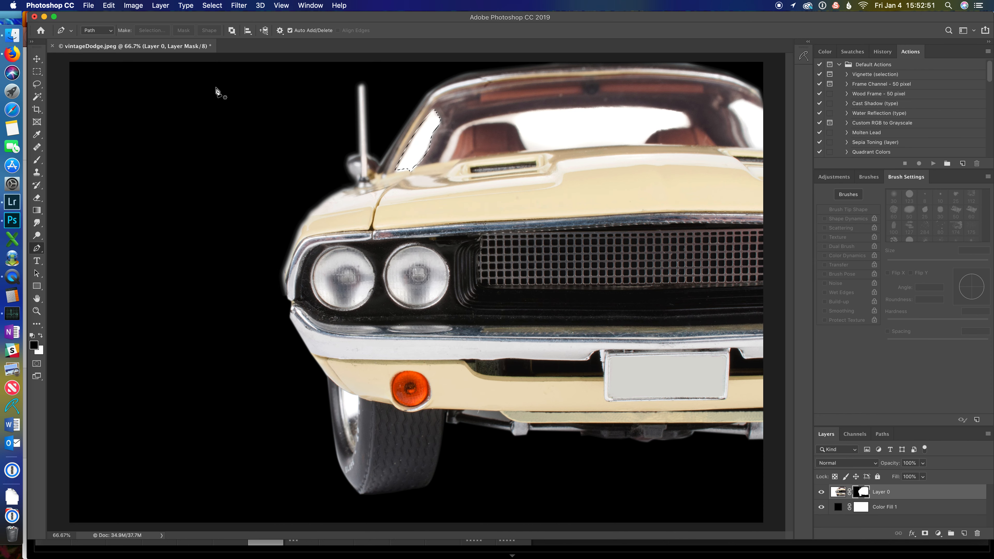
left_click(110, 6)
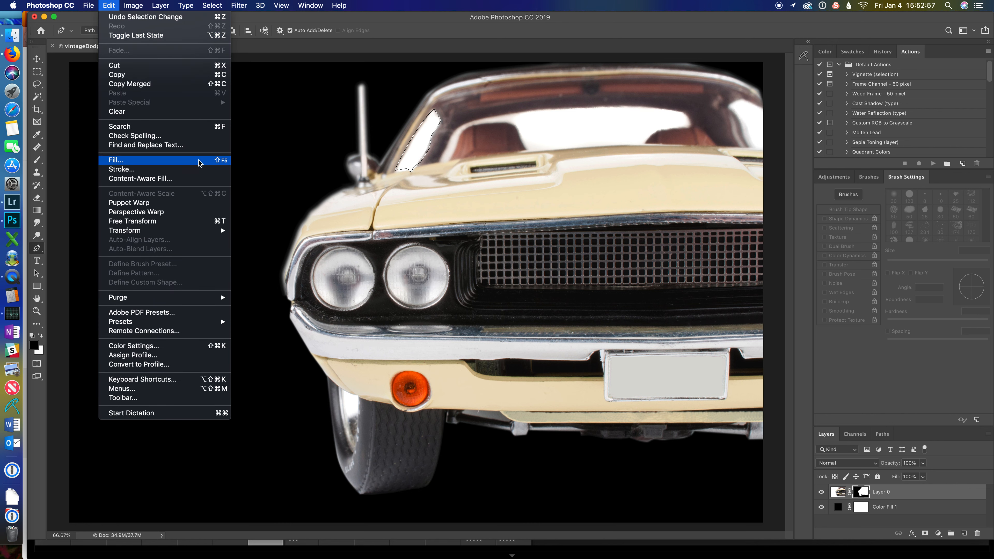
left_click(118, 159)
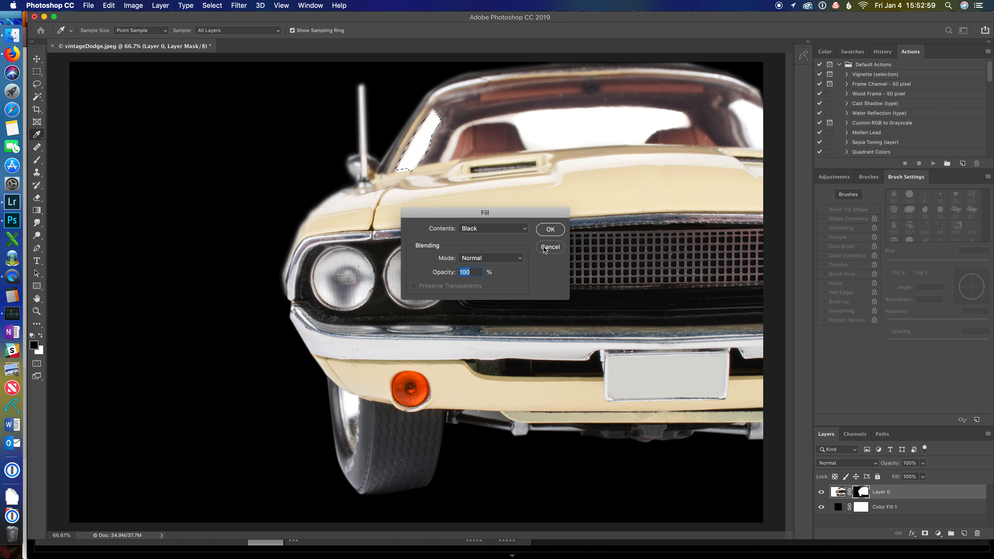
left_click(550, 229)
Step: Trace the top edge of the white area seen through the windshield with the Pen tool
key("p")
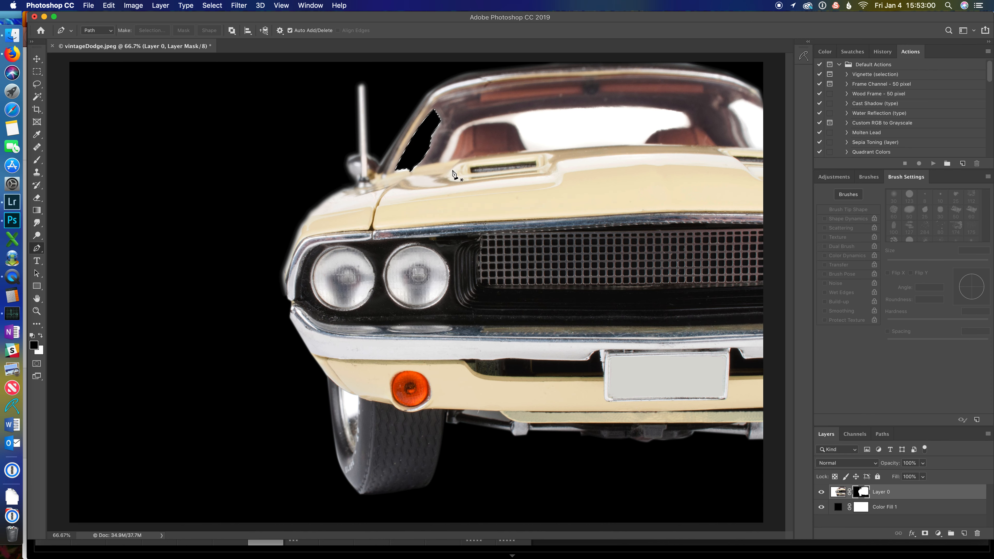
left_click(450, 159)
left_click(440, 161)
left_click(446, 145)
left_click(456, 127)
left_click(477, 119)
left_click(512, 114)
left_click(536, 109)
left_click(572, 106)
left_click(605, 105)
left_click_drag(665, 107, 670, 107)
left_click(693, 123)
left_click(685, 129)
left_click(665, 128)
Step: Trace the bottom edge of the white area along the seats and close the path
left_click(653, 135)
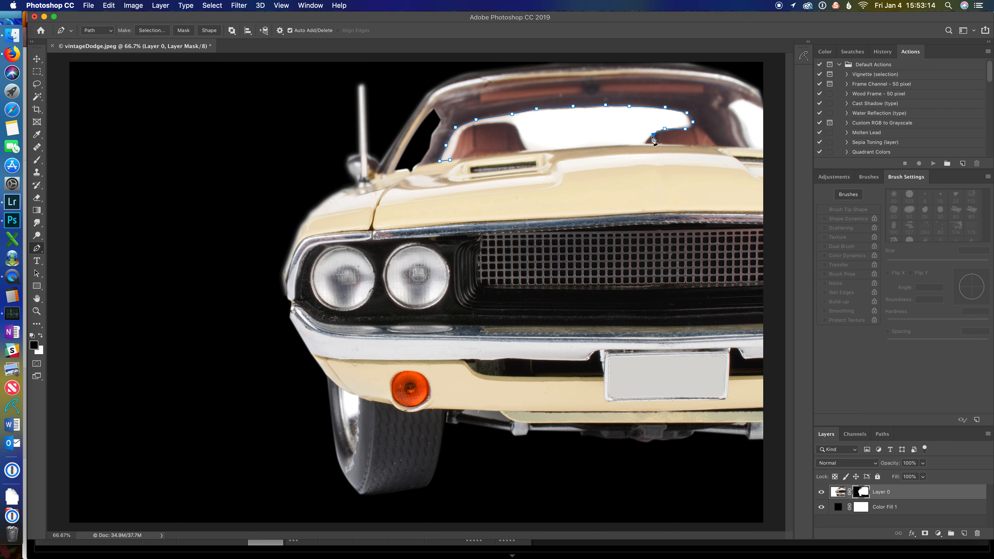
left_click(648, 141)
left_click(644, 145)
left_click(609, 145)
left_click(550, 146)
left_click(526, 148)
left_click(517, 127)
left_click(504, 122)
left_click(490, 122)
left_click(473, 125)
left_click(465, 128)
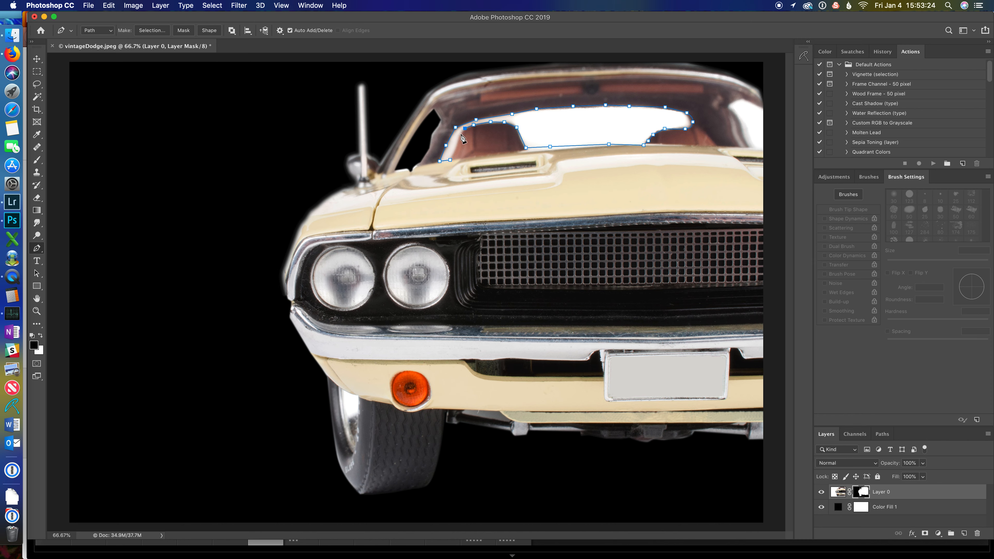
left_click(460, 134)
left_click_drag(455, 148, 454, 152)
left_click(609, 145)
Step: Make a 3 pixel feathered selection from the path, fill it with black, and deselect
right_click(601, 131)
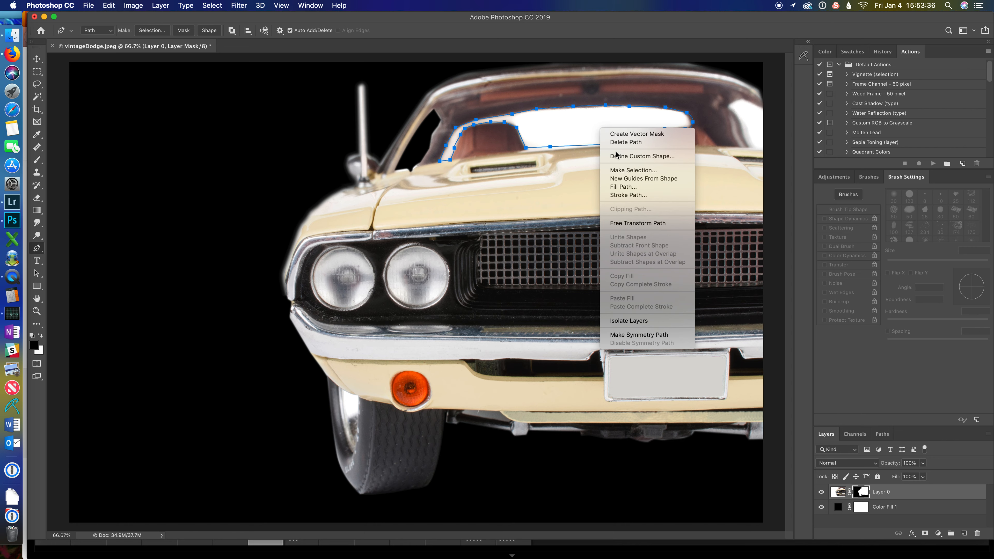
left_click(622, 172)
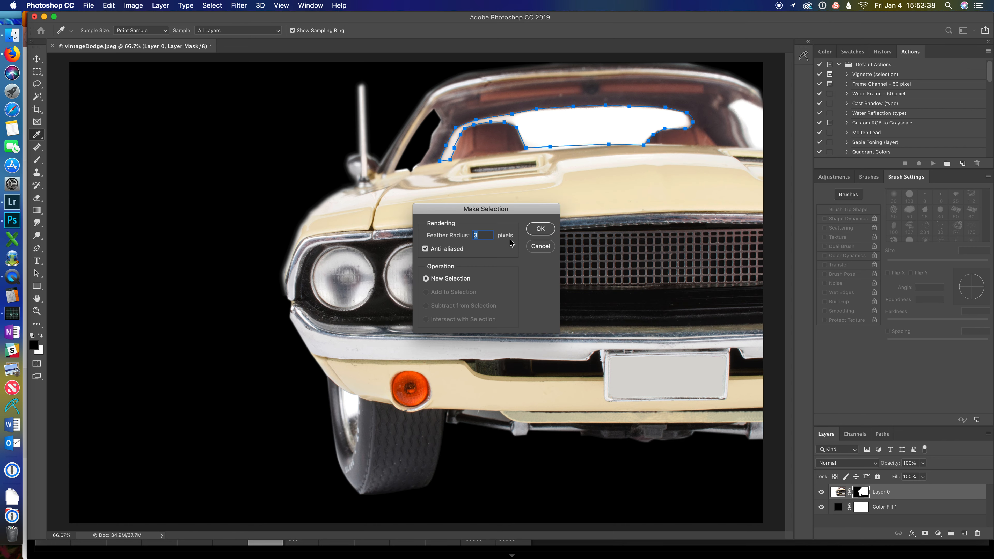
left_click(540, 229)
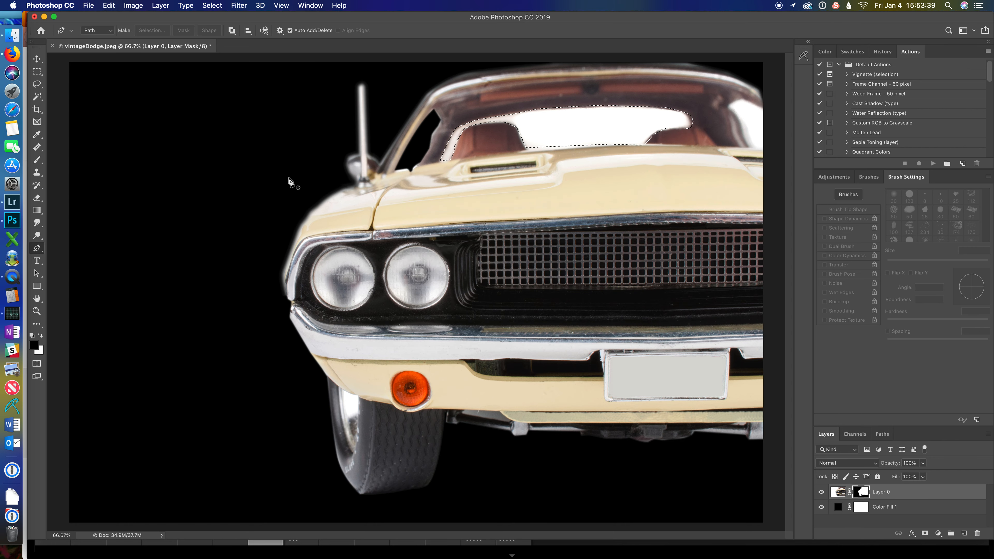
left_click(109, 6)
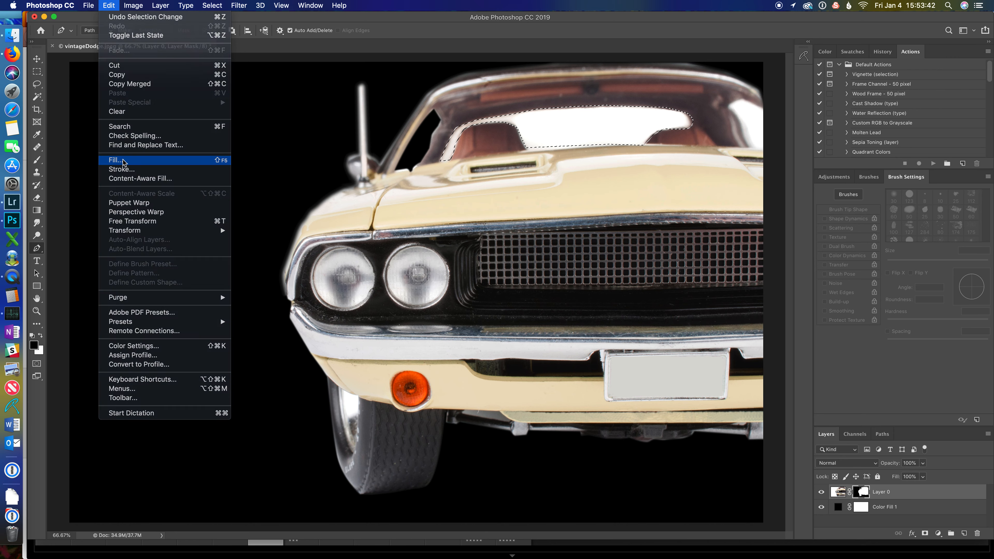
left_click(115, 159)
left_click(550, 230)
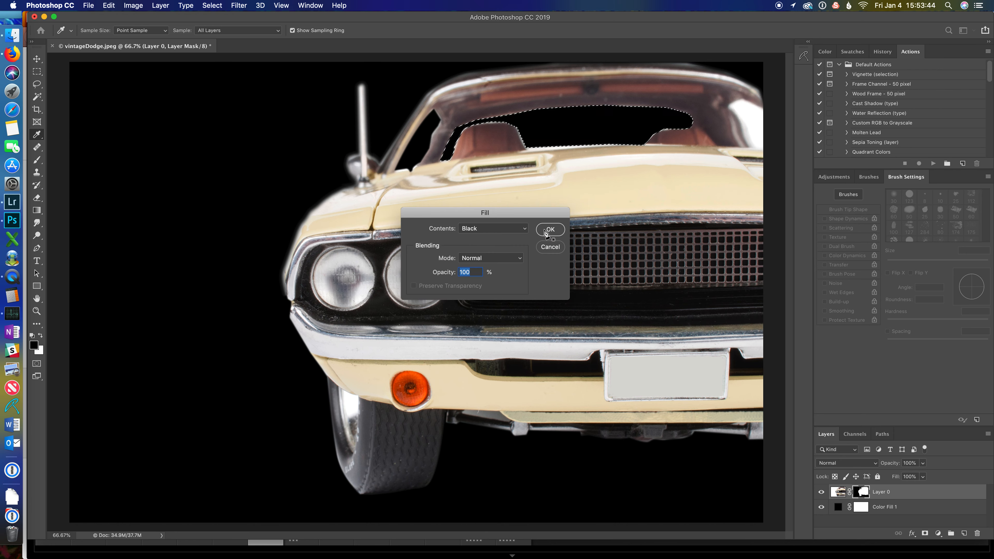
key("super+d")
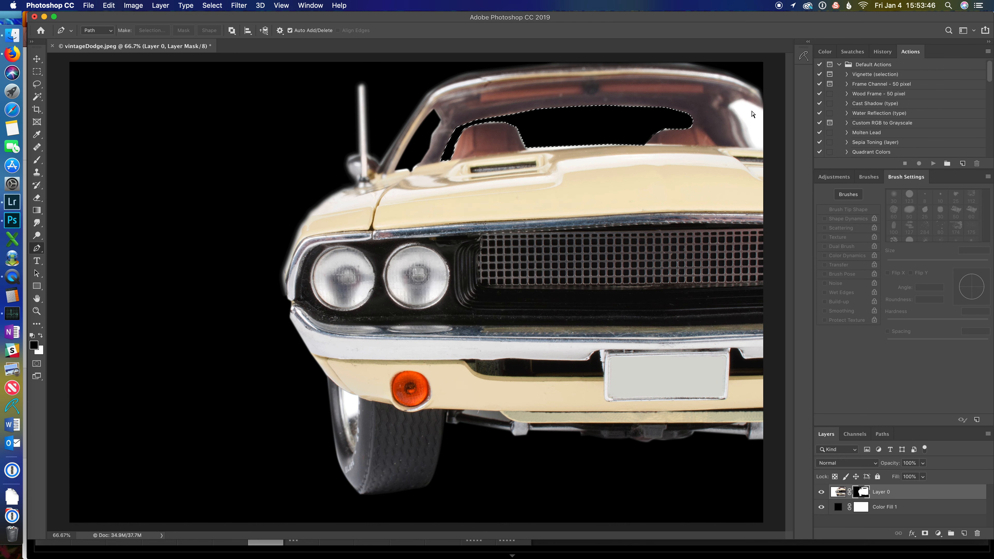
Step: Trace the white area showing through the rear side window at the car's top right with the Pen tool
left_click(727, 105)
left_click(744, 99)
left_click(766, 110)
left_click(777, 146)
left_click(760, 149)
left_click(752, 144)
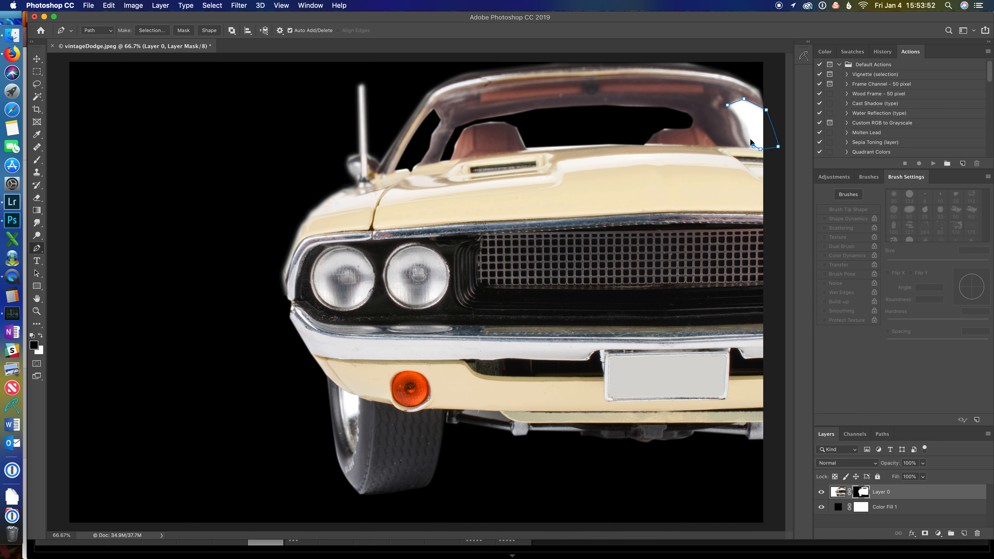
left_click(742, 117)
left_click(734, 108)
Step: Make a 3 pixel feathered selection from the path, fill it with black, and deselect
right_click(753, 116)
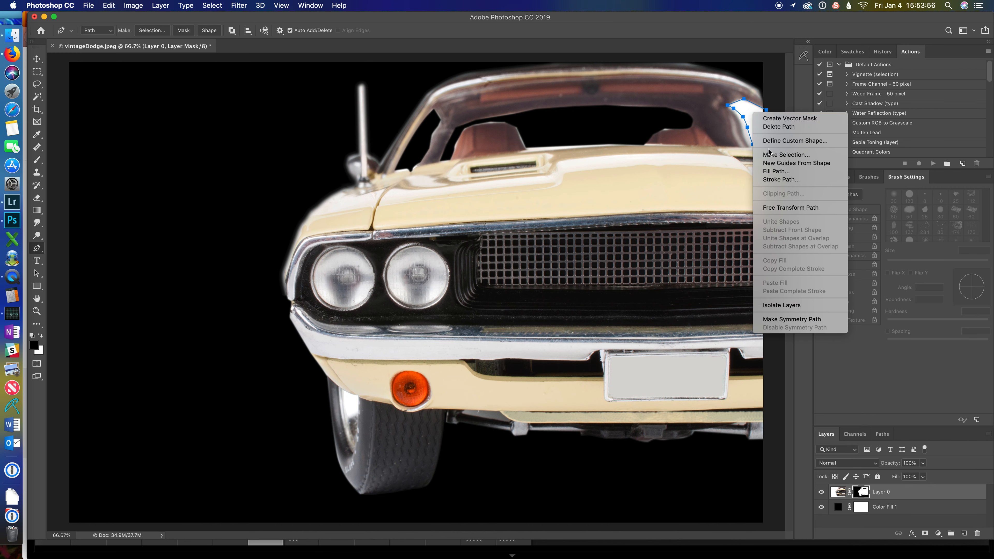
left_click(786, 155)
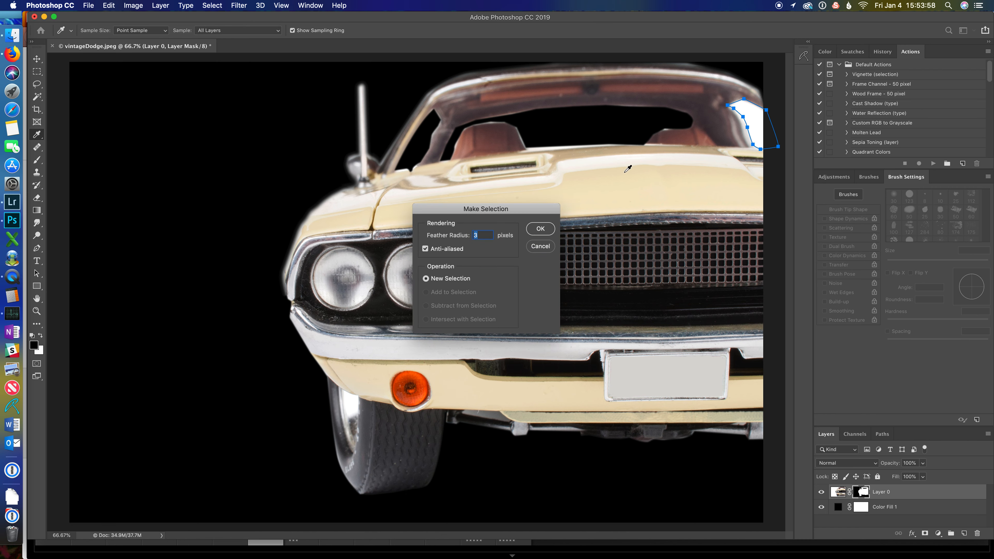
left_click(540, 230)
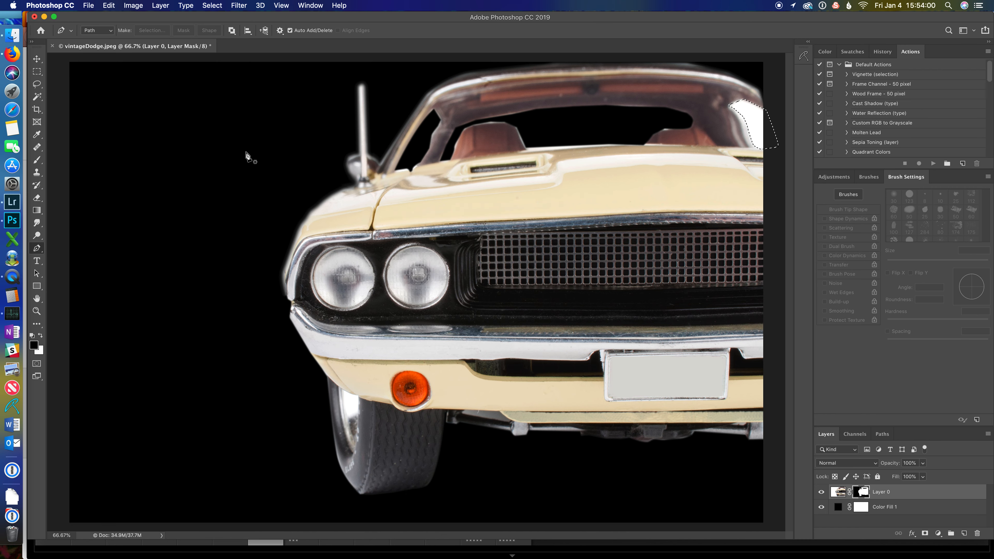
left_click(109, 6)
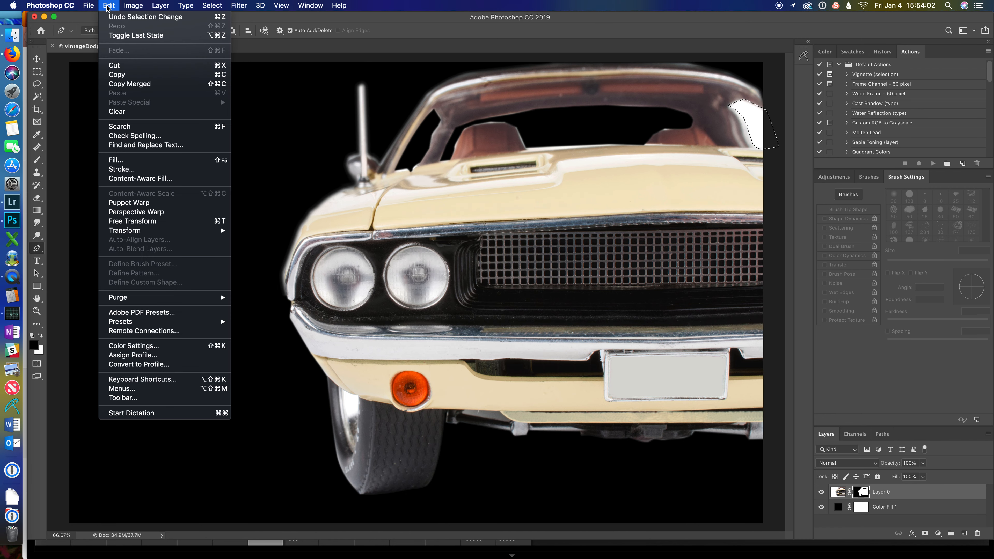
left_click(124, 160)
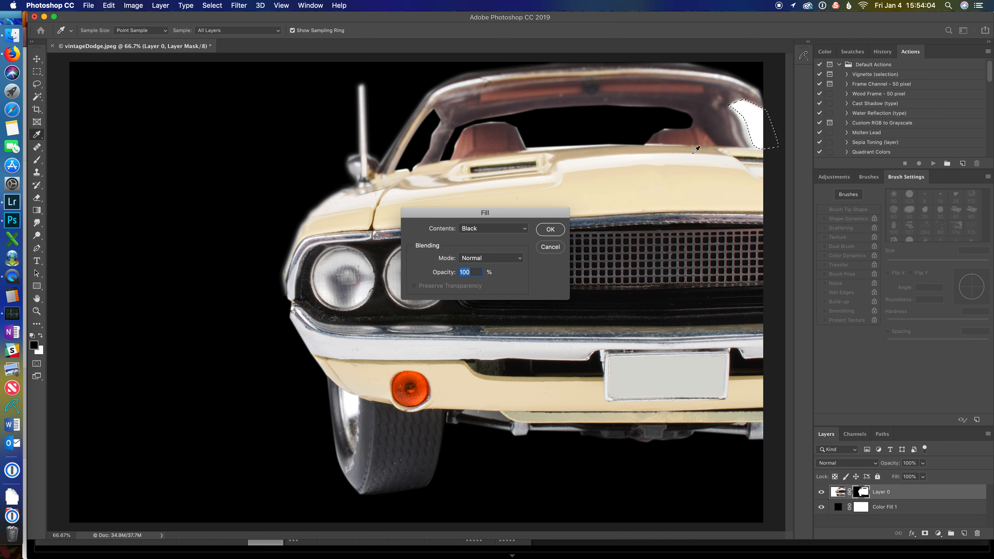
left_click(548, 229)
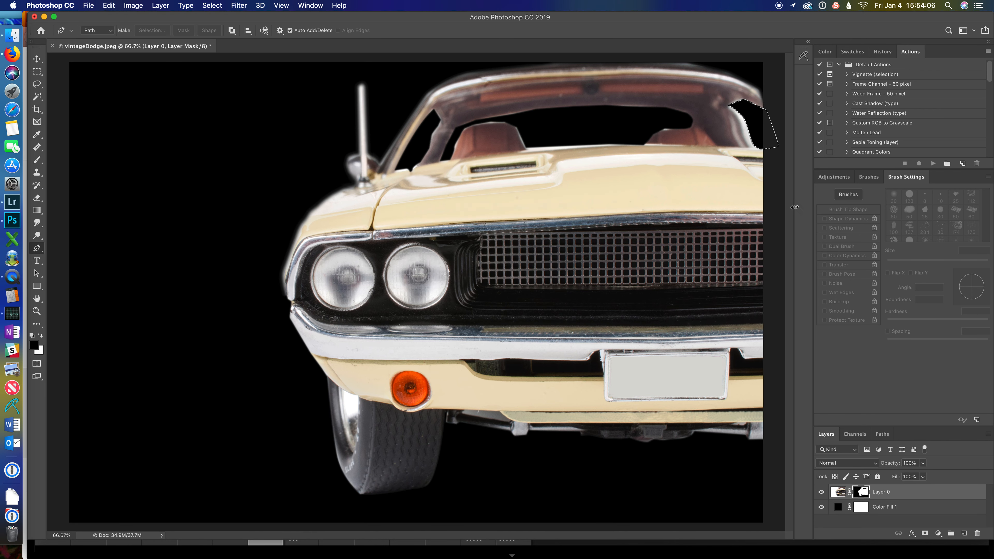
key("super+d")
Step: Change the color of the Color Fill 1 layer to gray a9a9a9
left_click(837, 508)
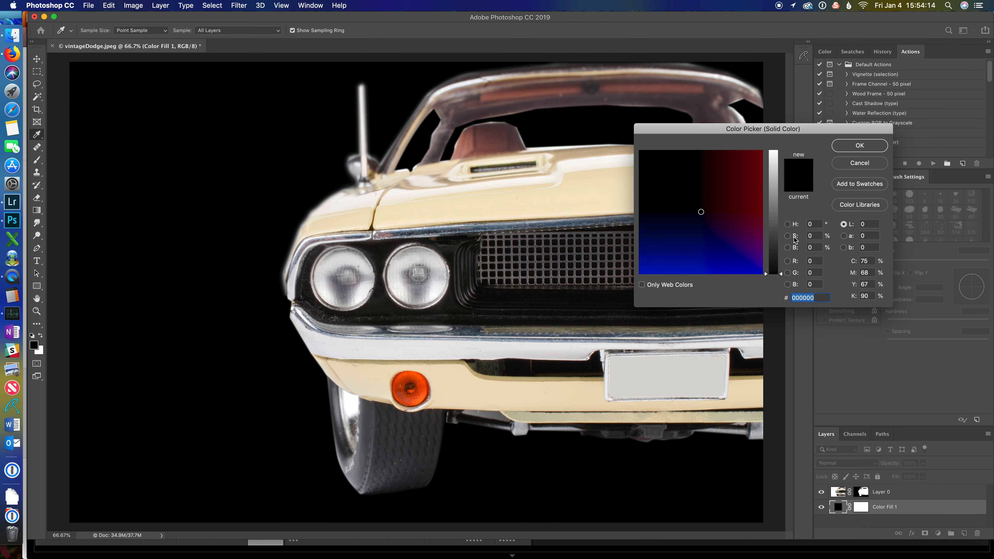
left_click(774, 181)
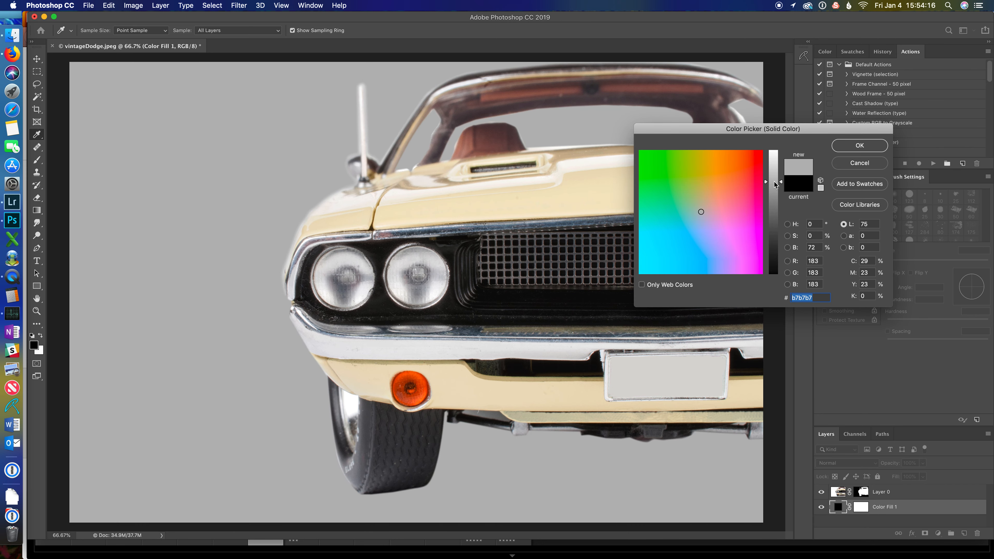
left_click(776, 203)
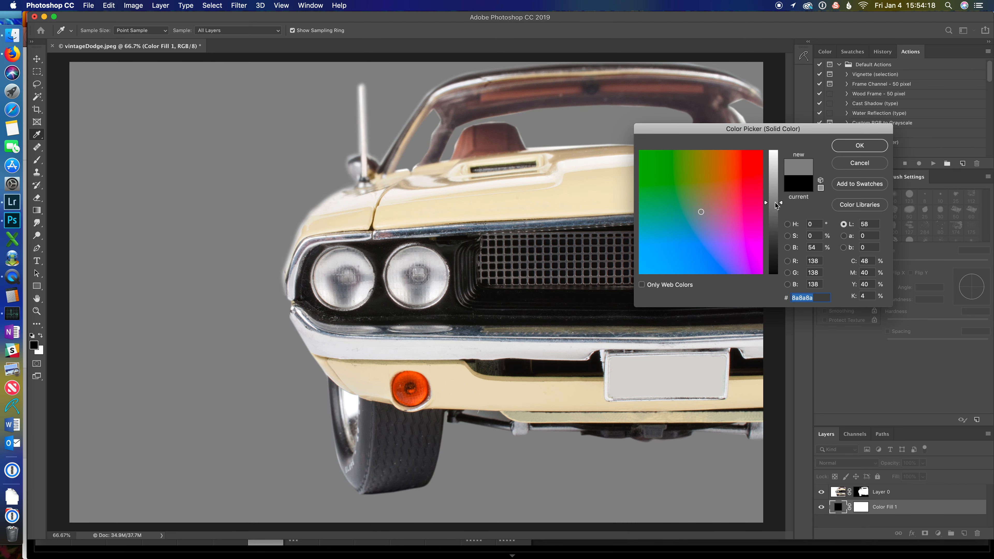
left_click(774, 188)
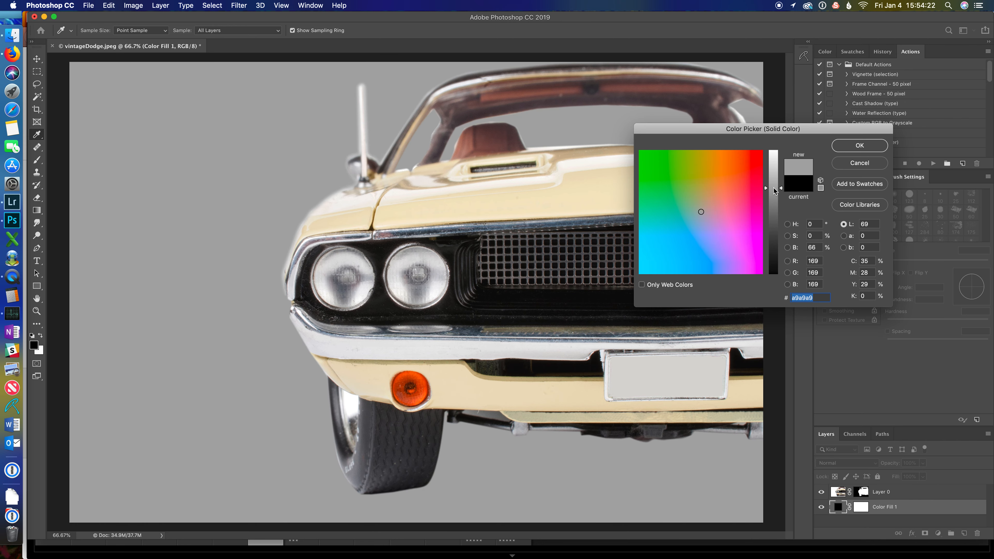
left_click(859, 146)
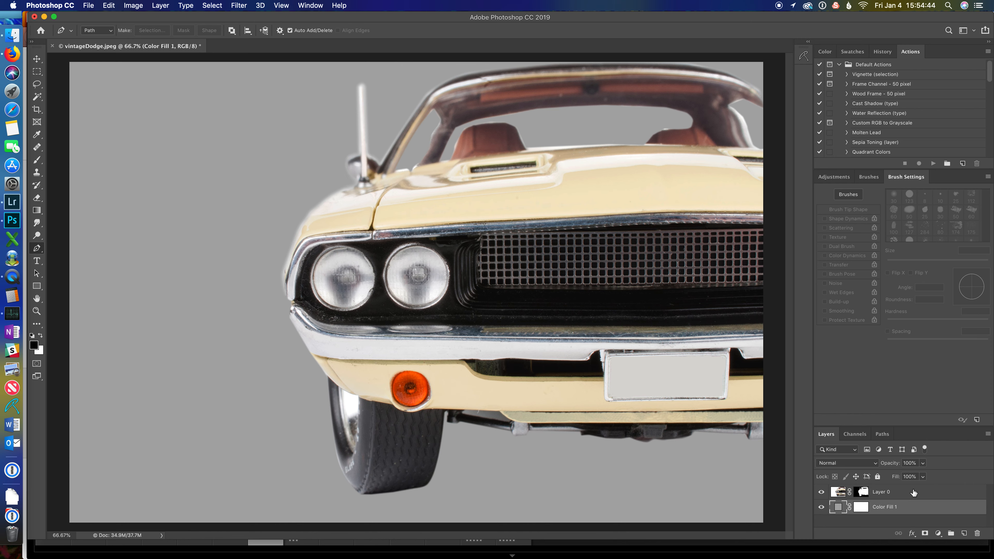
Step: Add a new black Solid Color fill layer above Layer 0
left_click(913, 492)
left_click(926, 534)
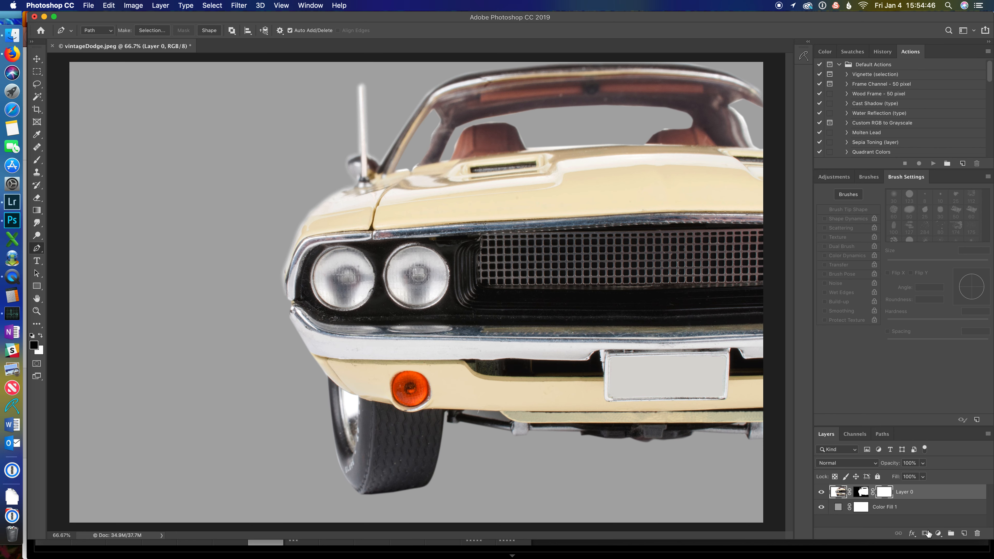
key("super+z")
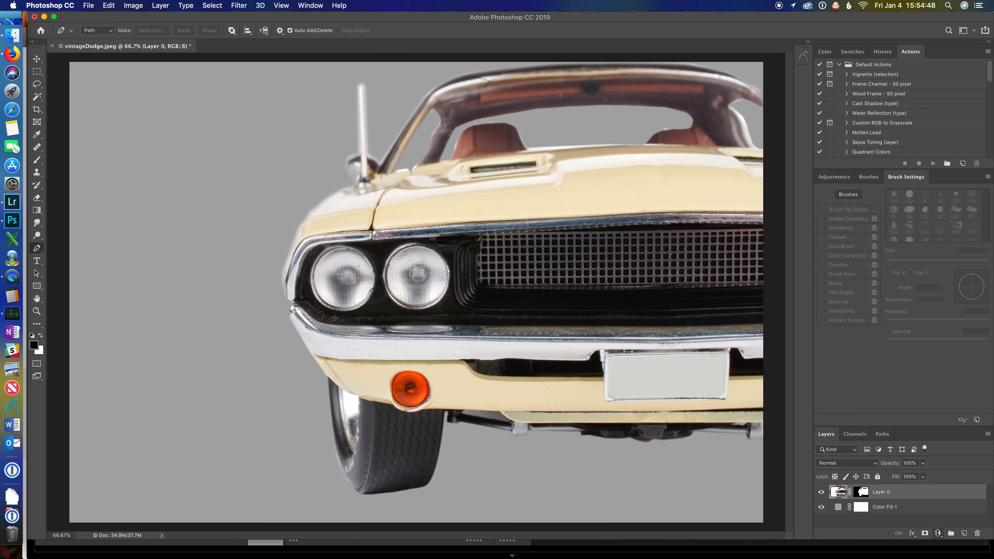
left_click(937, 533)
left_click(943, 366)
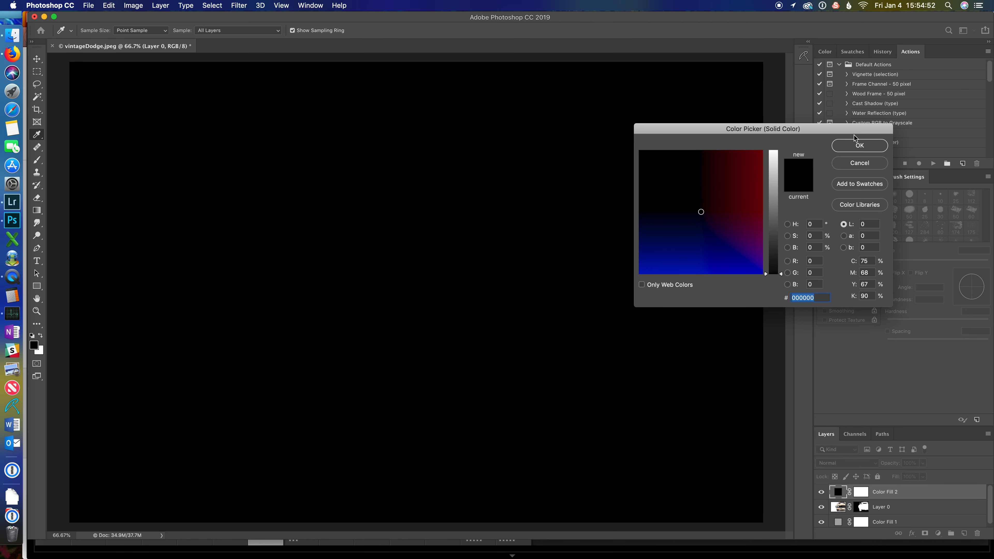
key("Return")
Step: Create a new empty layer above the black fill layer
key("p")
left_click(964, 534)
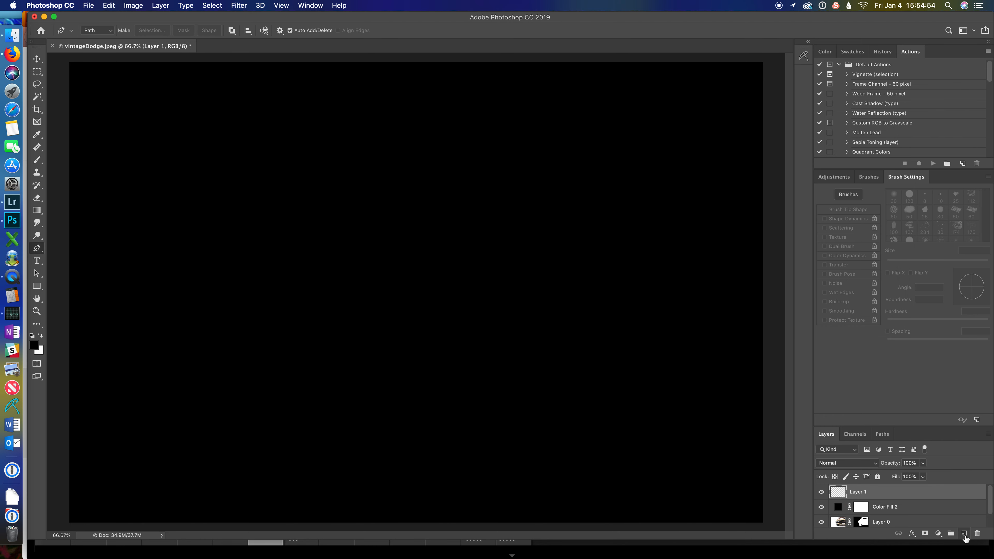
key("b")
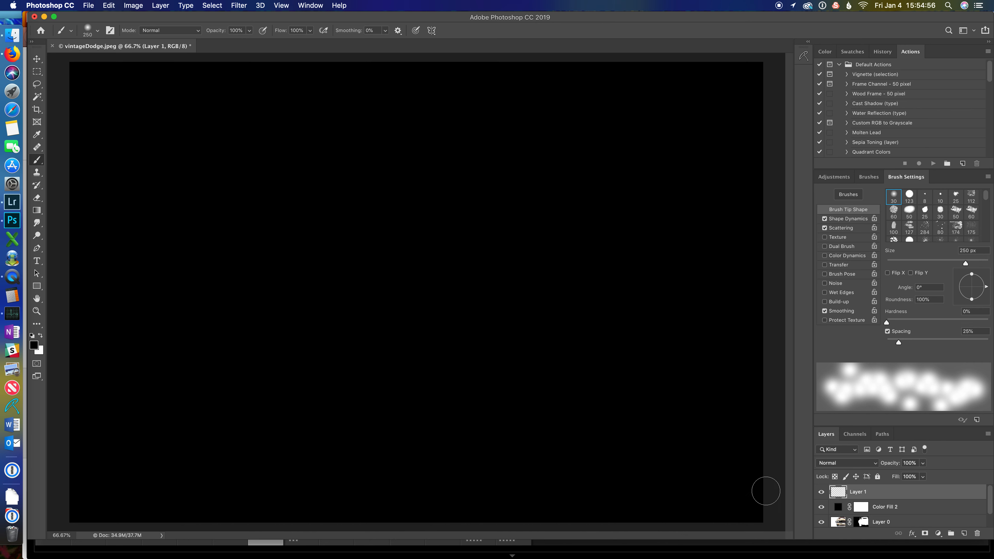
key("p")
Step: Draw a curved open path with the Pen tool looping across the upper left and center of the canvas
left_click(144, 205)
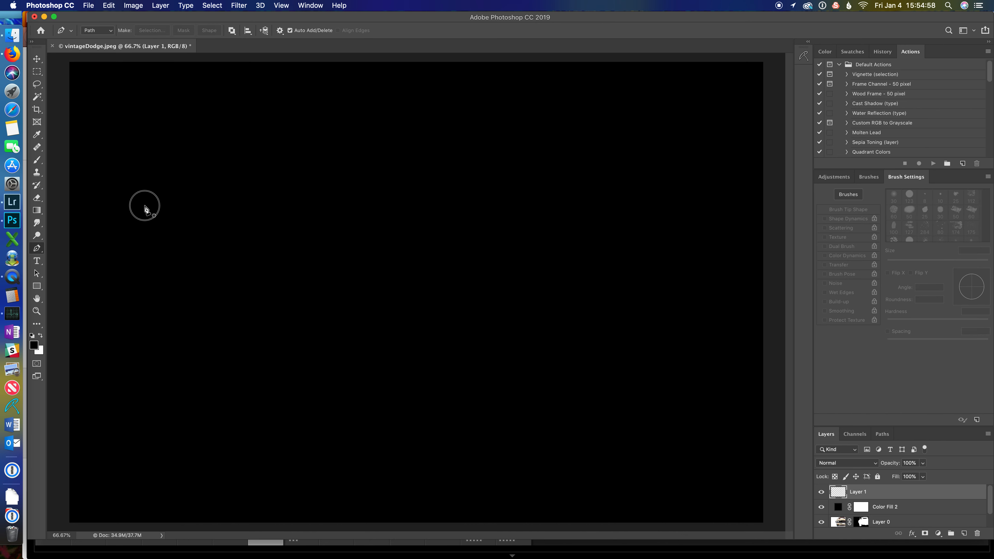
left_click_drag(283, 180, 392, 219)
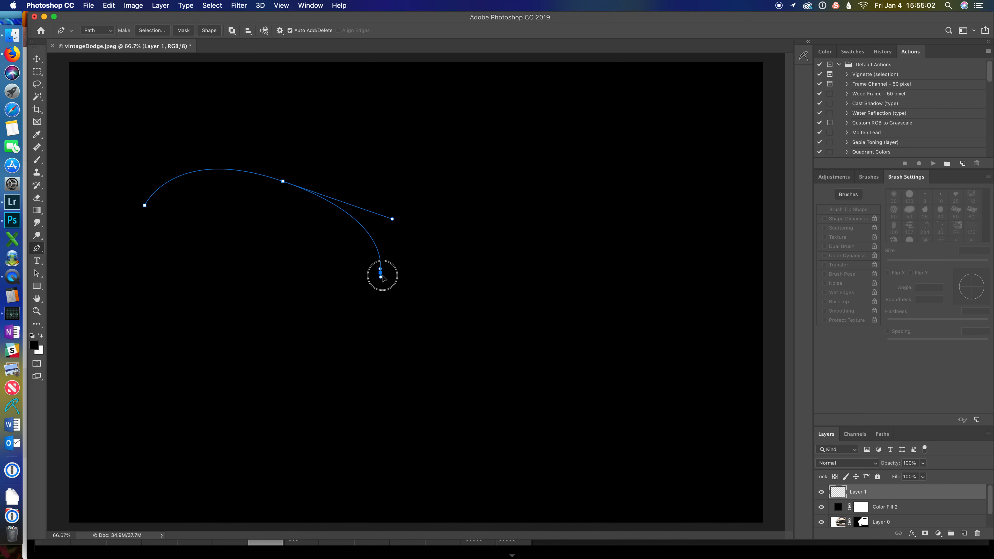
left_click_drag(380, 273, 414, 323)
left_click_drag(493, 345, 559, 315)
left_click(593, 276)
left_click_drag(593, 271, 594, 215)
left_click_drag(581, 181, 459, 188)
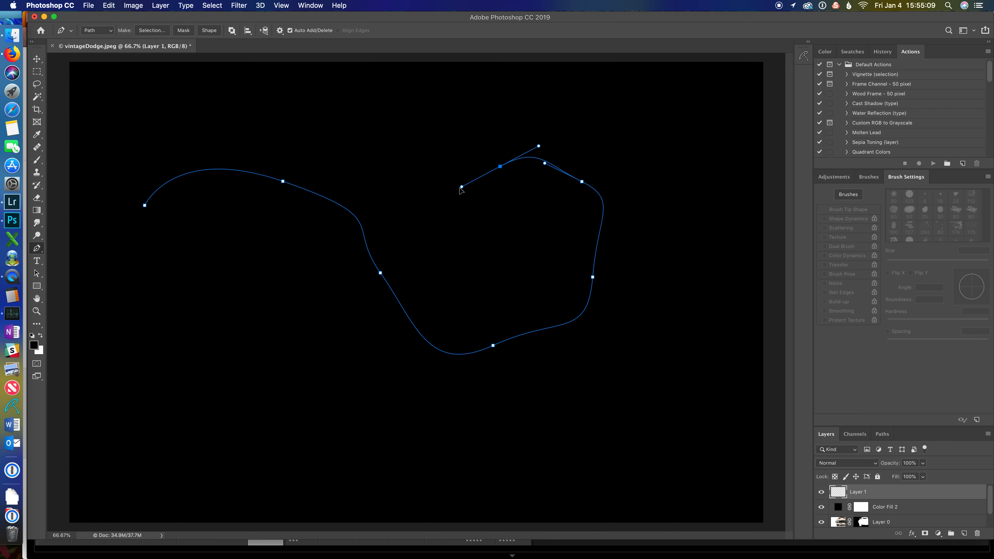
Step: Start a second curved path from the lower left, sweeping up and around the first loop
left_click(164, 400)
left_click_drag(164, 401, 335, 420)
left_click(288, 433)
left_click_drag(440, 414, 580, 473)
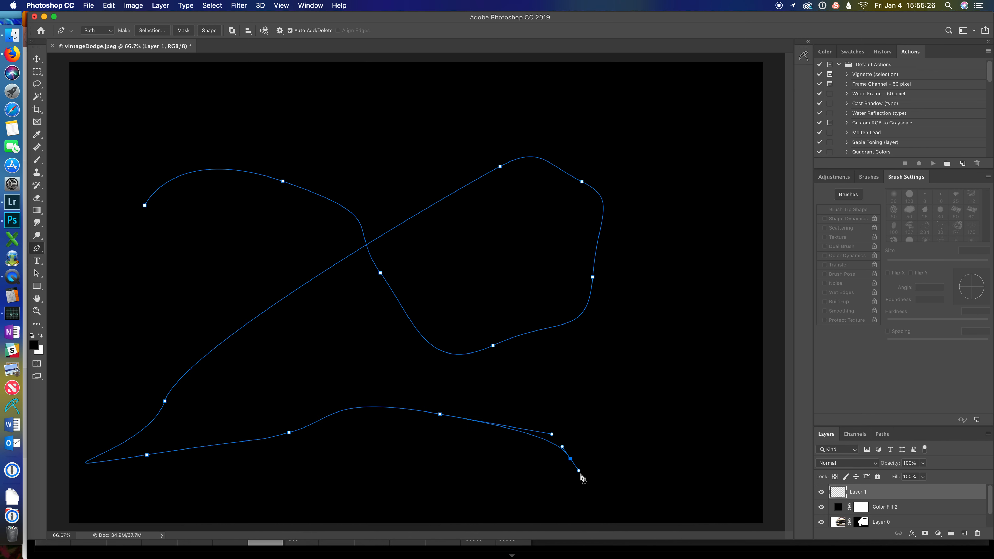
left_click_drag(579, 473, 579, 440)
left_click_drag(650, 252, 553, 130)
left_click_drag(499, 129, 448, 145)
left_click_drag(428, 159, 405, 192)
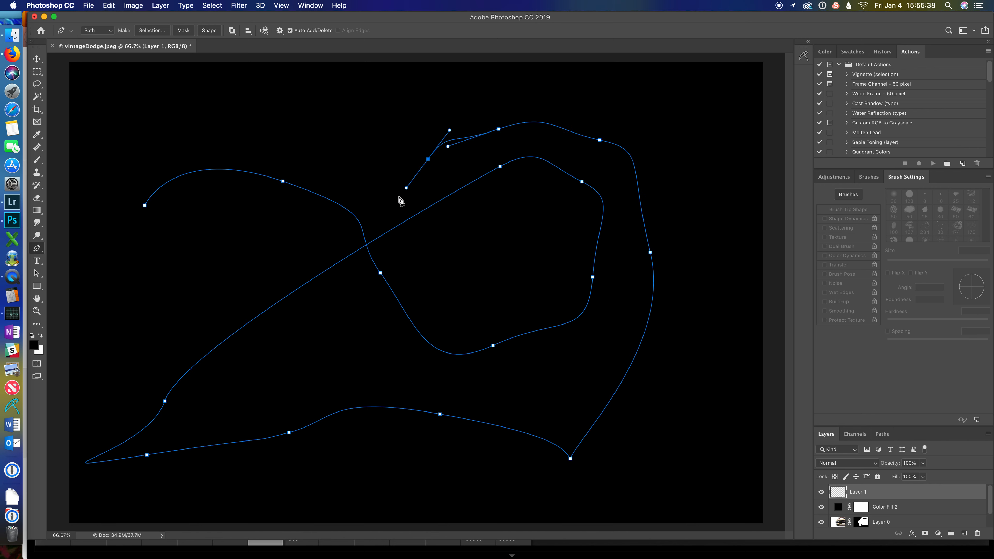
Step: Extend the second path over the top of the canvas and down toward the right side
left_click_drag(406, 188, 444, 113)
left_click(504, 93)
left_click(597, 87)
left_click_drag(689, 116, 730, 216)
left_click(725, 347)
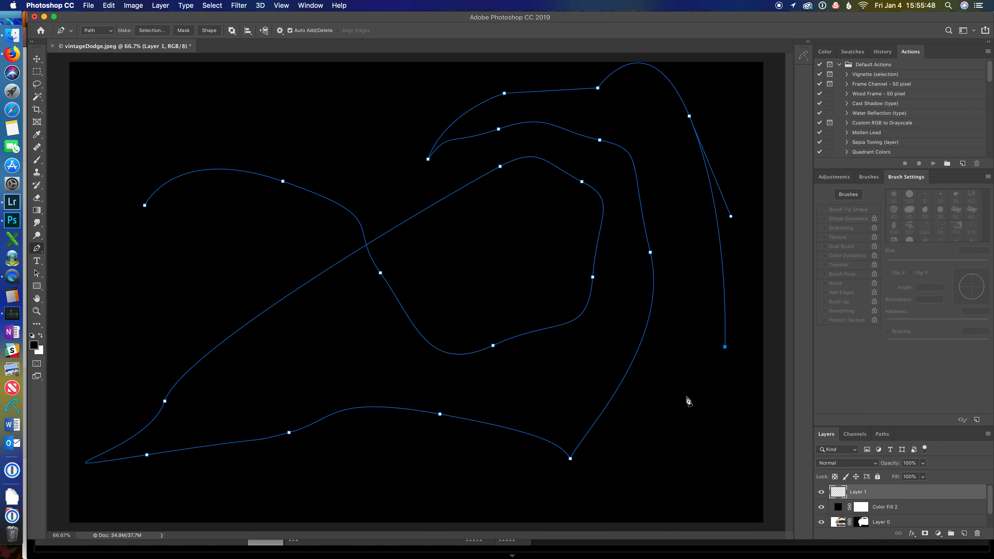
Step: Add many short anchor points down the right side and curve the path back toward the bottom center
left_click(721, 358)
left_click(719, 369)
left_click(718, 373)
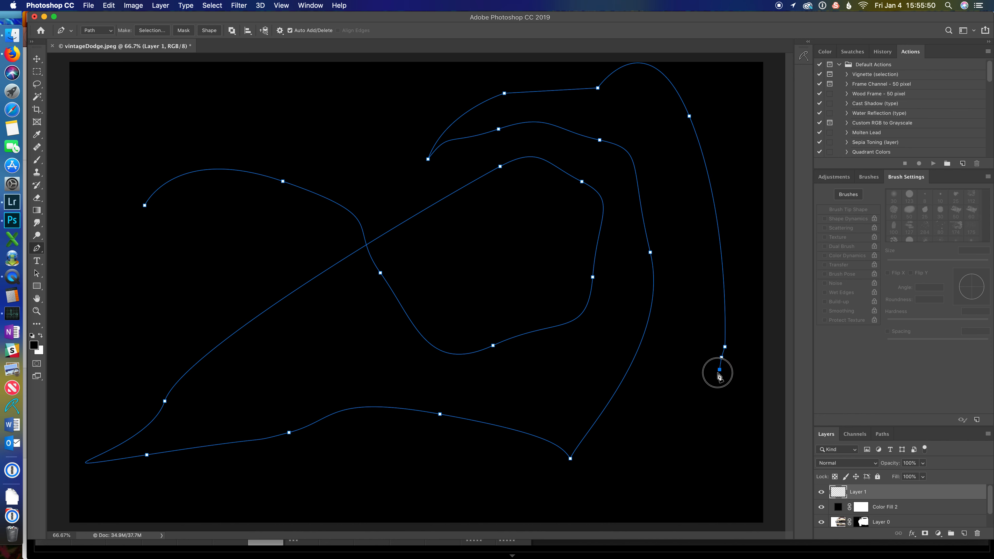
left_click_drag(711, 379, 711, 381)
left_click(707, 386)
left_click(703, 399)
left_click(703, 402)
left_click(694, 416)
left_click(688, 424)
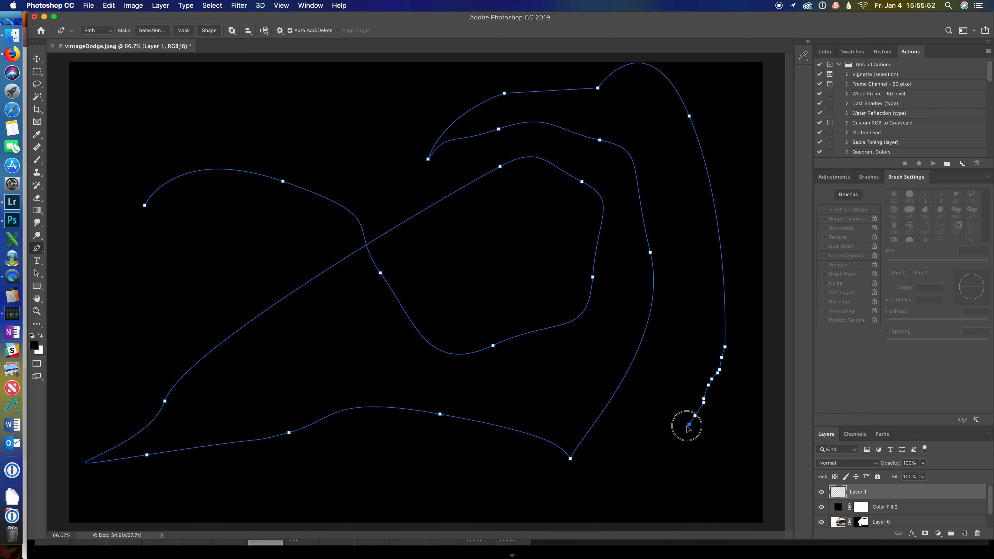
left_click(672, 429)
left_click(675, 438)
left_click(668, 443)
left_click(660, 458)
left_click(649, 466)
left_click(631, 486)
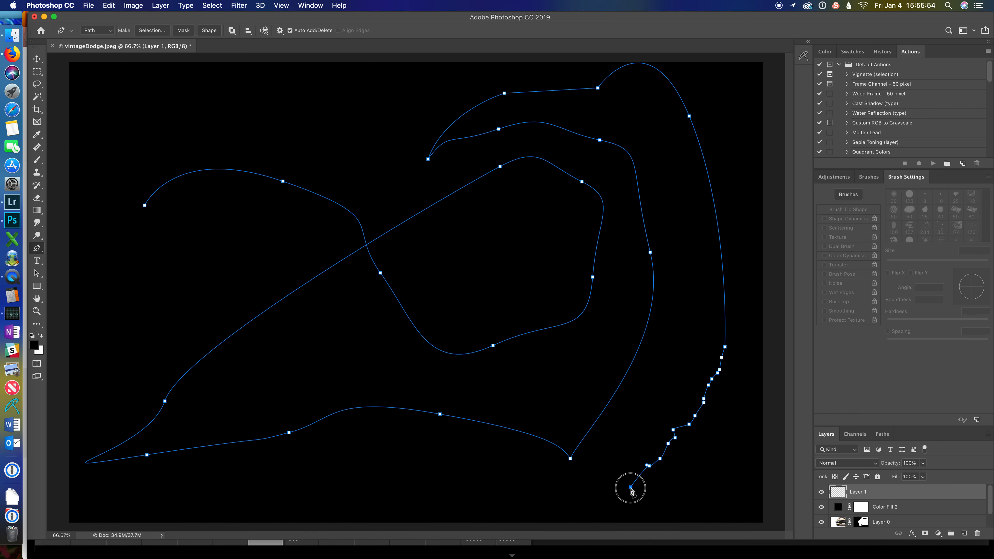
left_click(620, 496)
left_click_drag(578, 500, 309, 470)
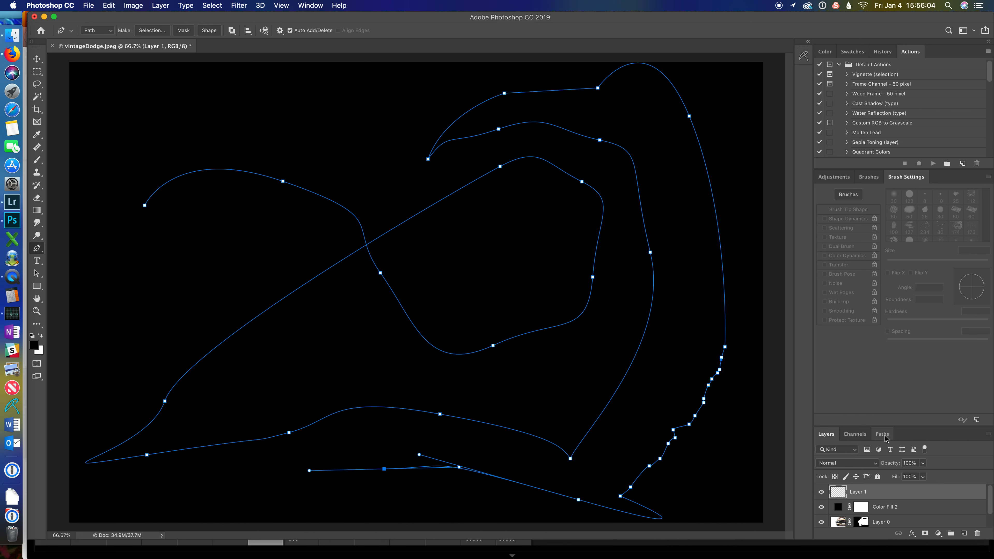
Step: Swap to a white foreground color, stroke the work path with the Brush tool, and deselect the path
key("x")
left_click(885, 436)
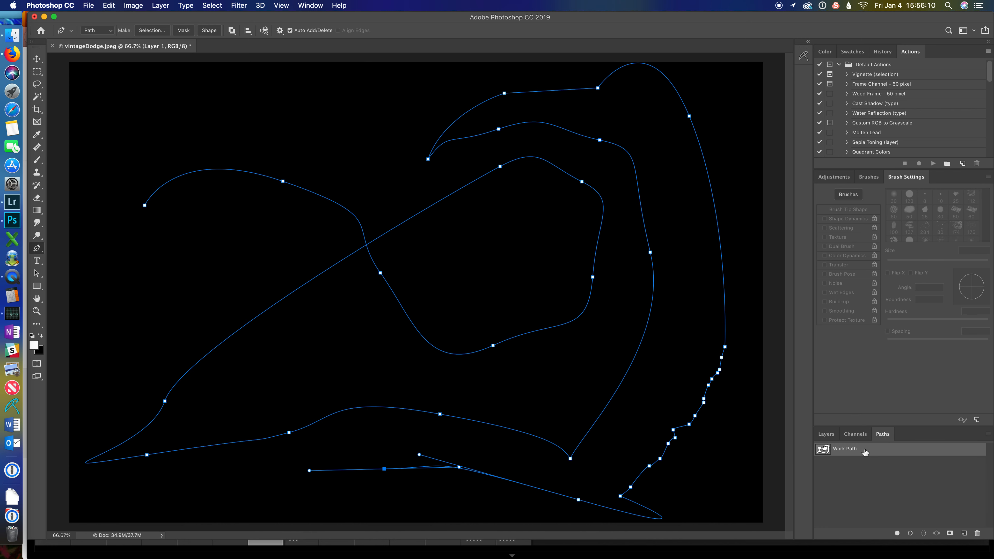
right_click(864, 450)
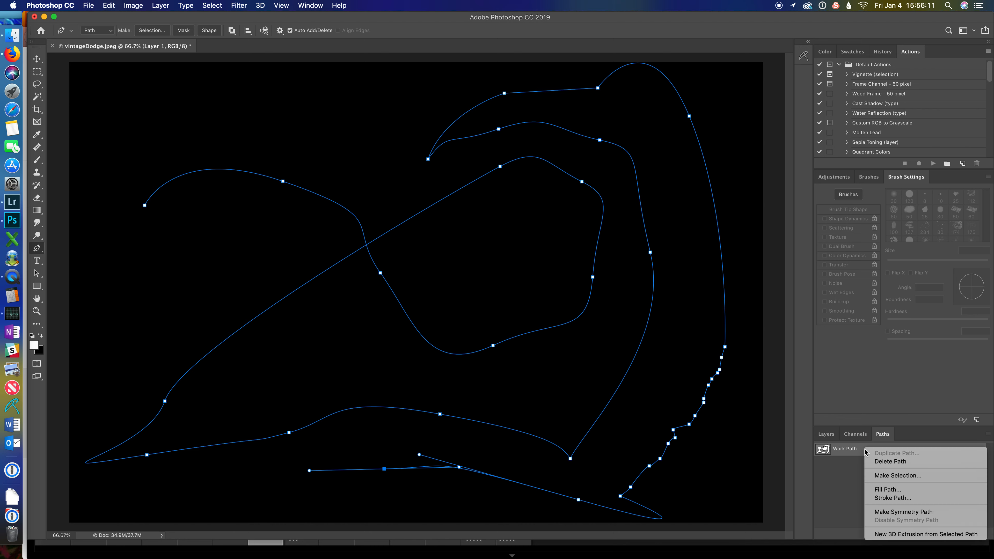
left_click(890, 498)
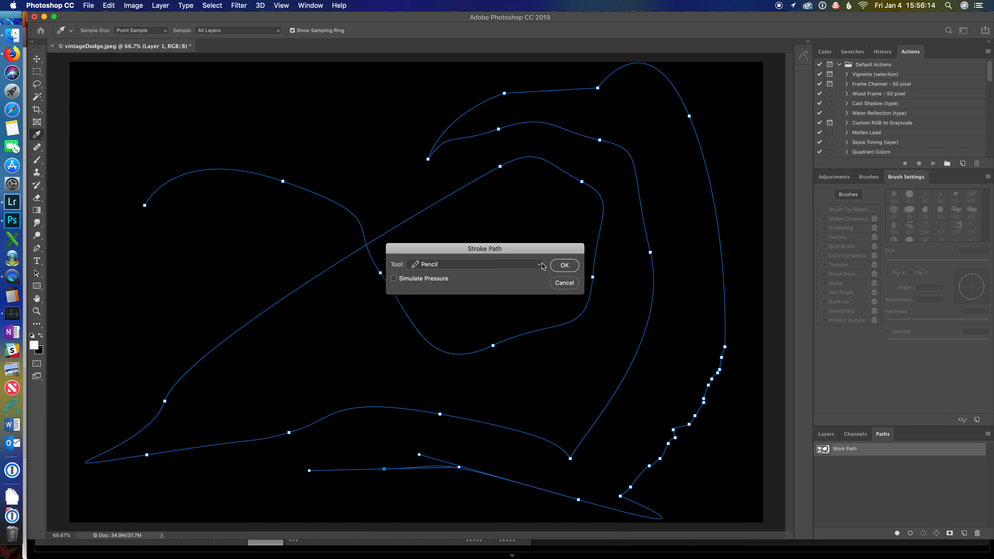
left_click(541, 263)
left_click(448, 276)
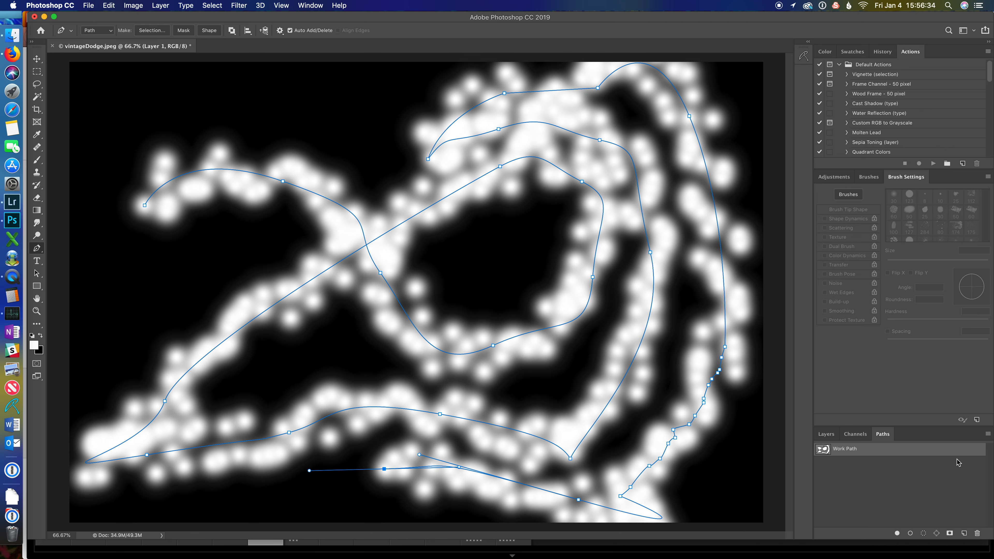
left_click(880, 464)
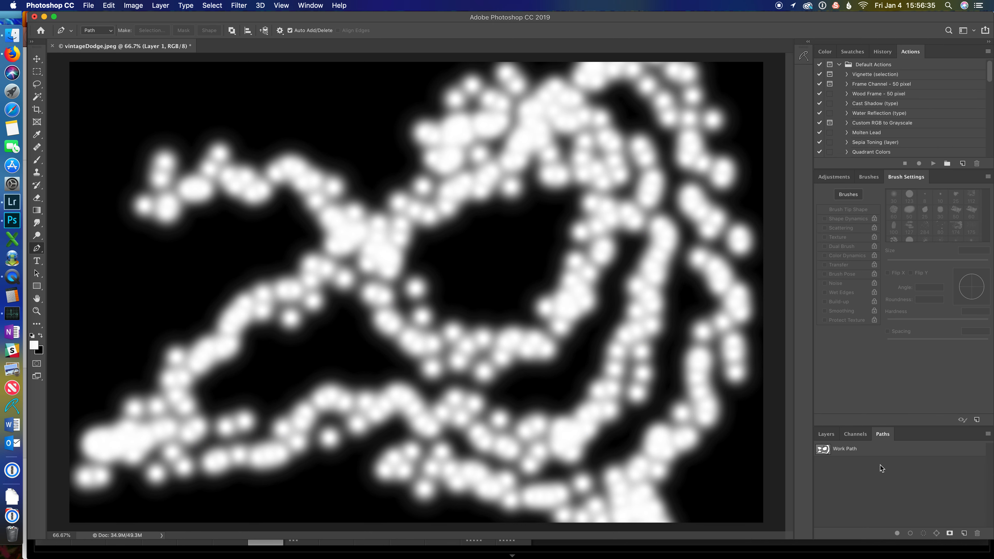
left_click(828, 434)
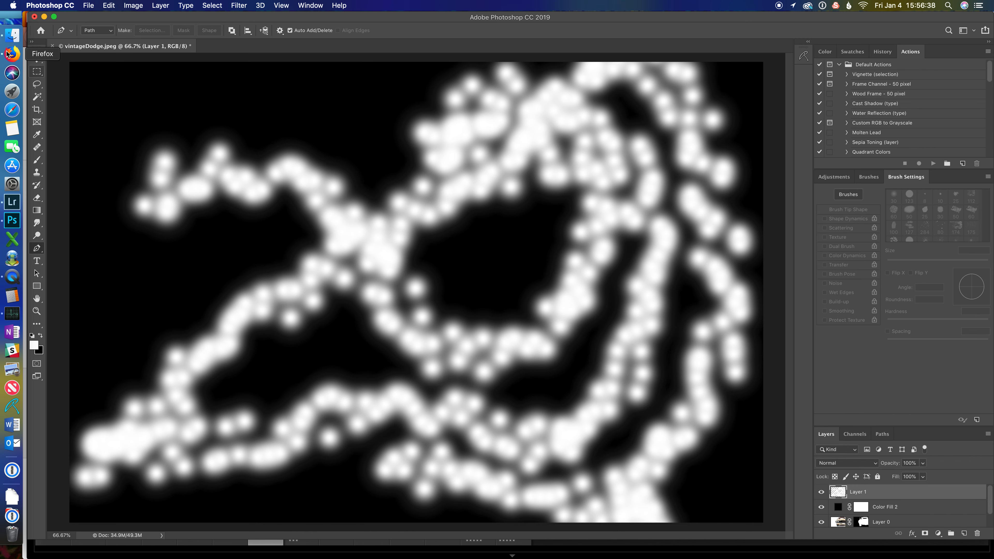